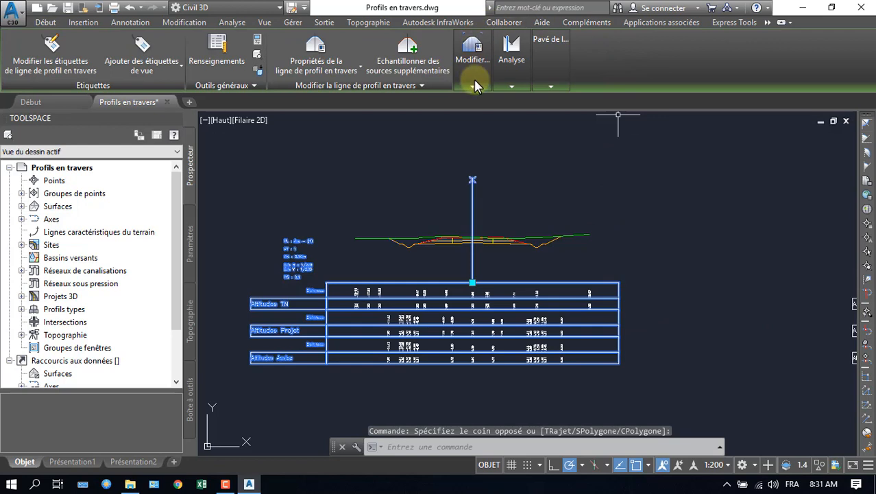
Step: Start computing materials for Axe - (1) with Groupe de tabulations - 1
{"action": "left_click", "coordinate": [473, 86]}
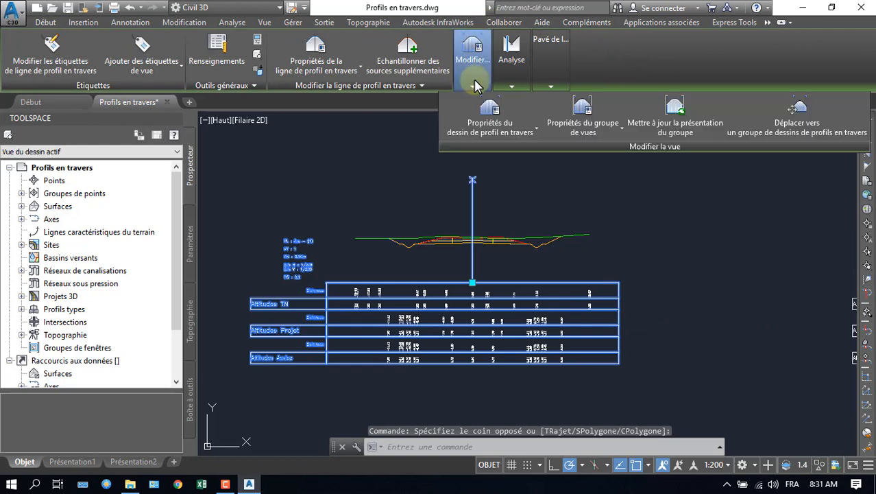
{"action": "left_click", "coordinate": [553, 79]}
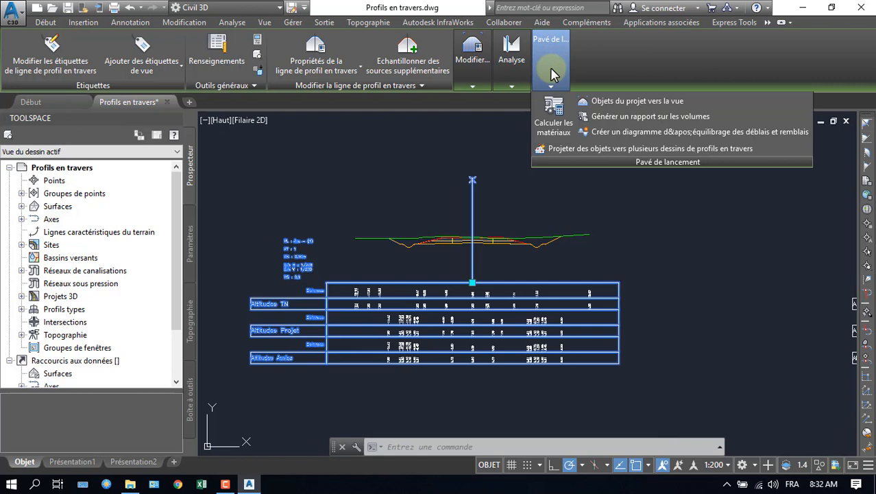
{"action": "left_click", "coordinate": [554, 120]}
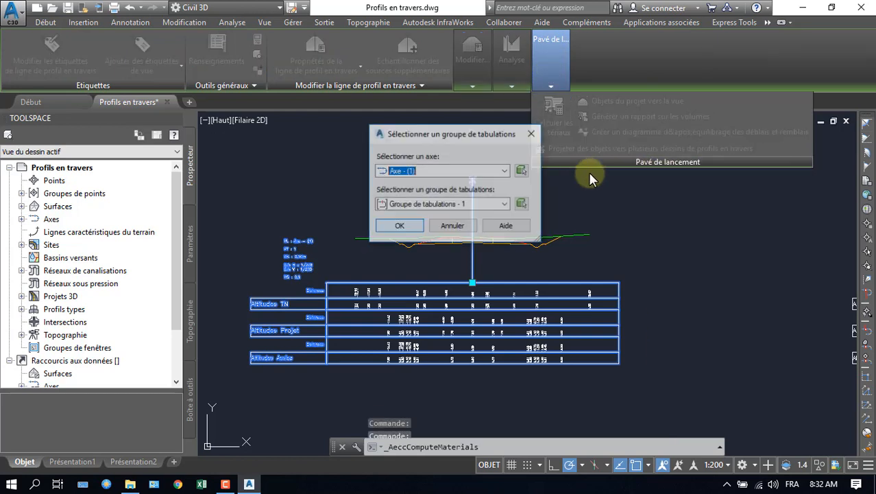
{"action": "left_click_drag", "start_coordinate": [454, 134], "coordinate": [518, 103]}
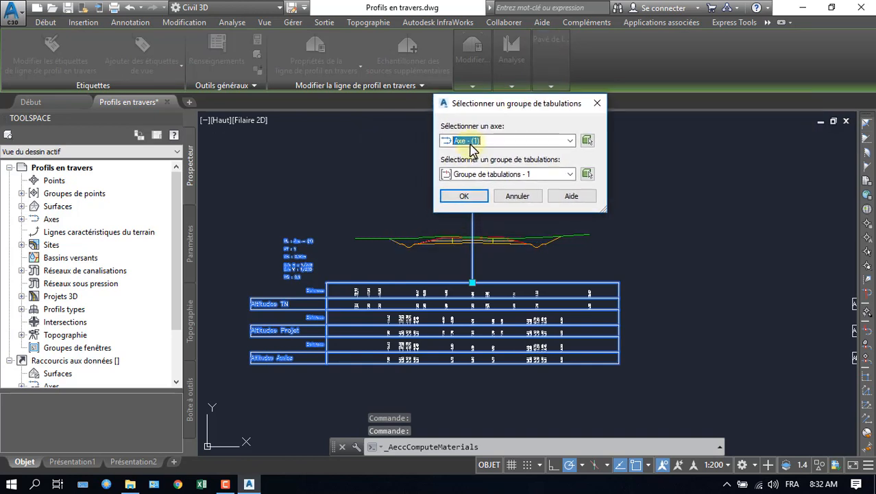
{"action": "left_click", "coordinate": [506, 140]}
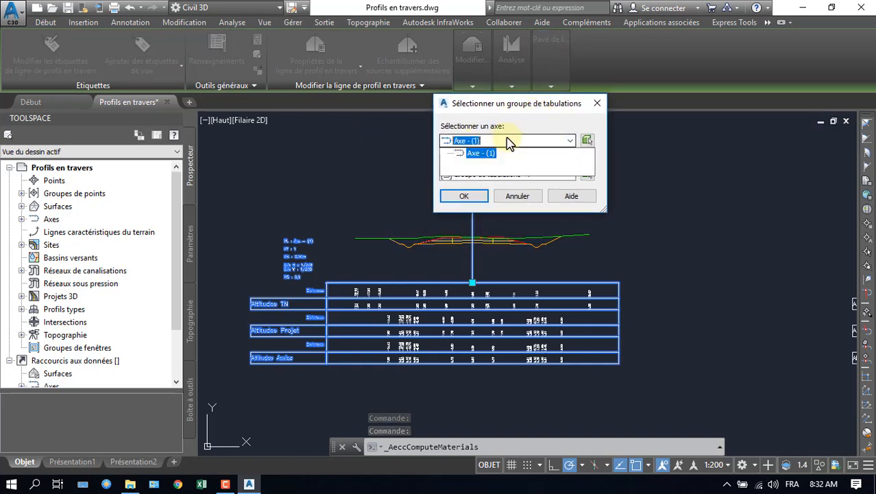
{"action": "left_click", "coordinate": [509, 141]}
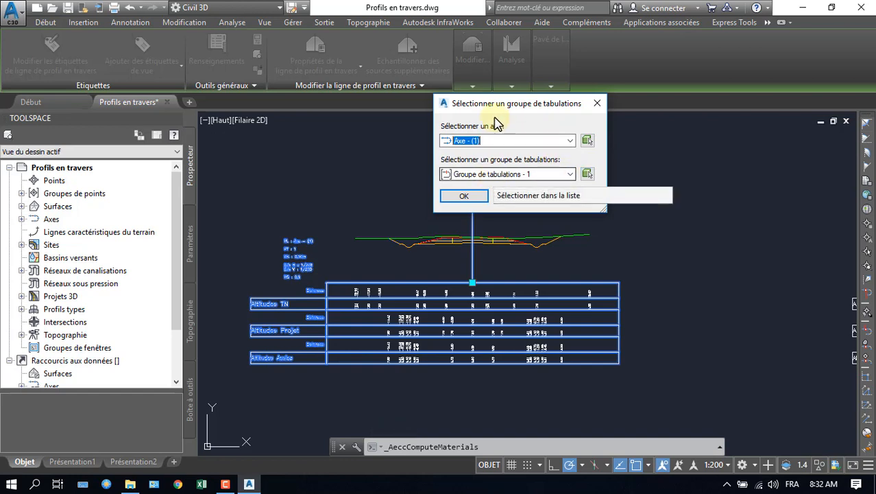
{"action": "left_click_drag", "start_coordinate": [501, 107], "coordinate": [547, 98]}
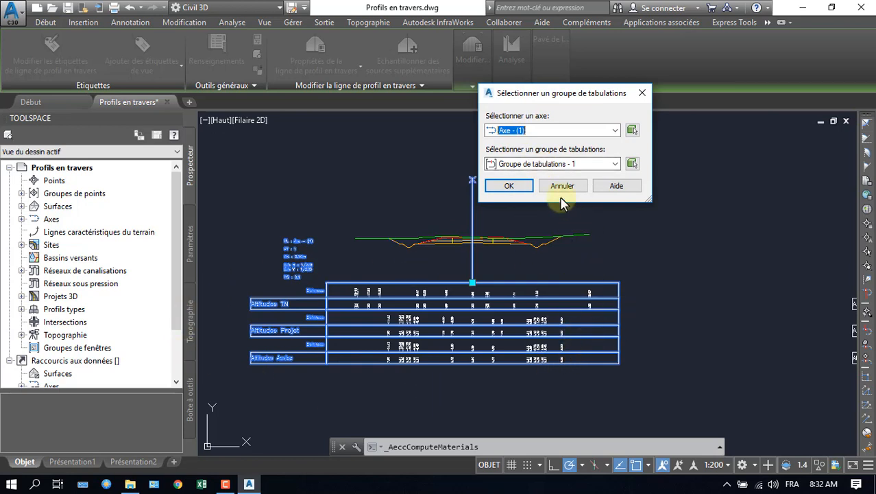
{"action": "left_click", "coordinate": [522, 185]}
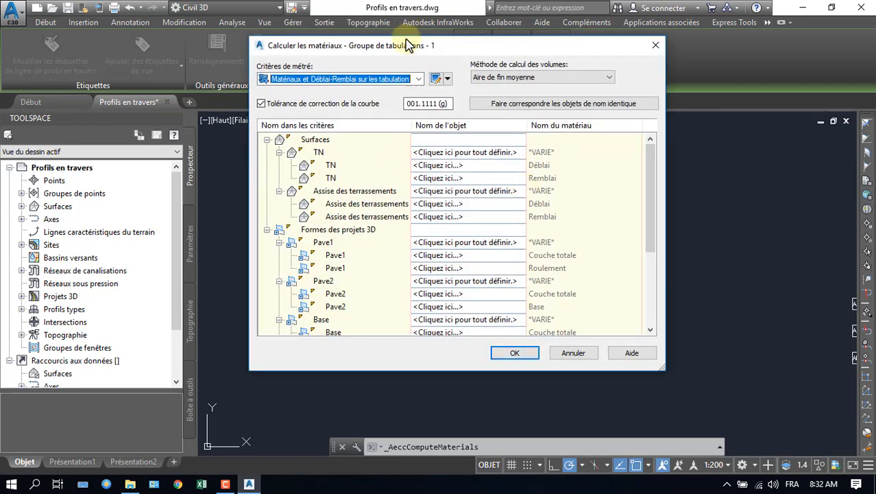
Step: Try the Standard quantity takeoff criteria for the material calculation
{"action": "left_click_drag", "start_coordinate": [407, 42], "coordinate": [358, 20]}
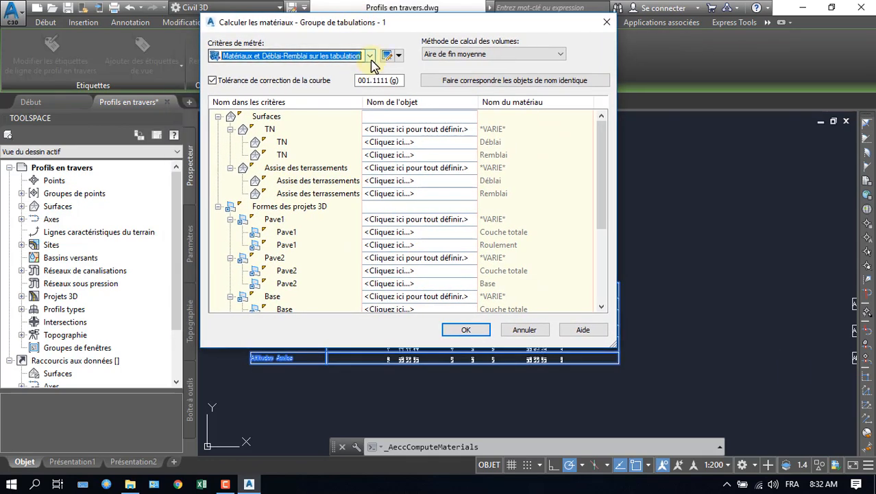
{"action": "left_click", "coordinate": [370, 57]}
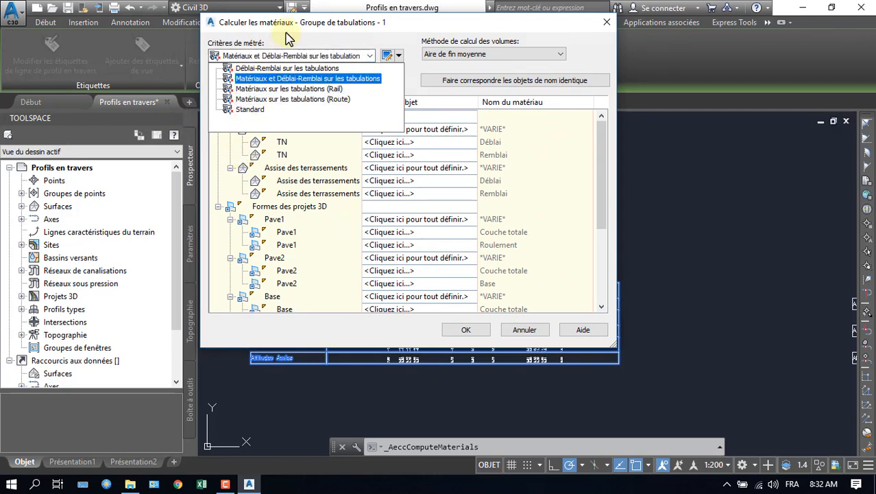
{"action": "left_click", "coordinate": [236, 69]}
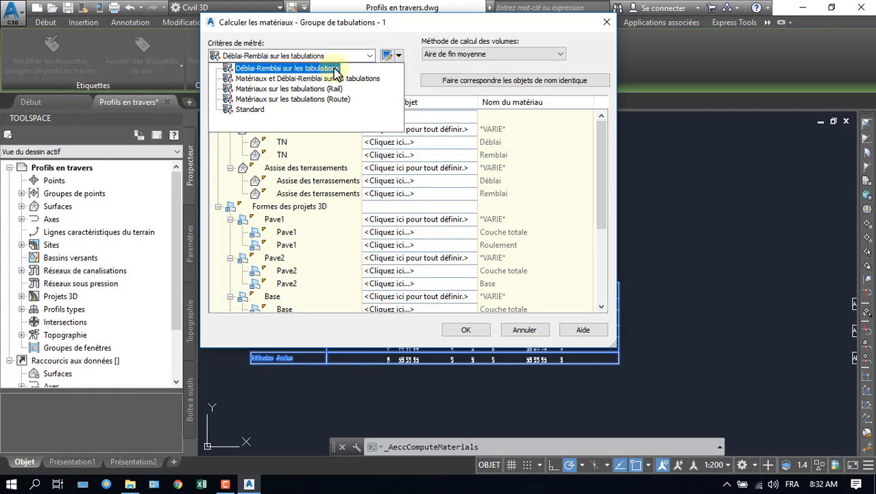
{"action": "left_click", "coordinate": [320, 99]}
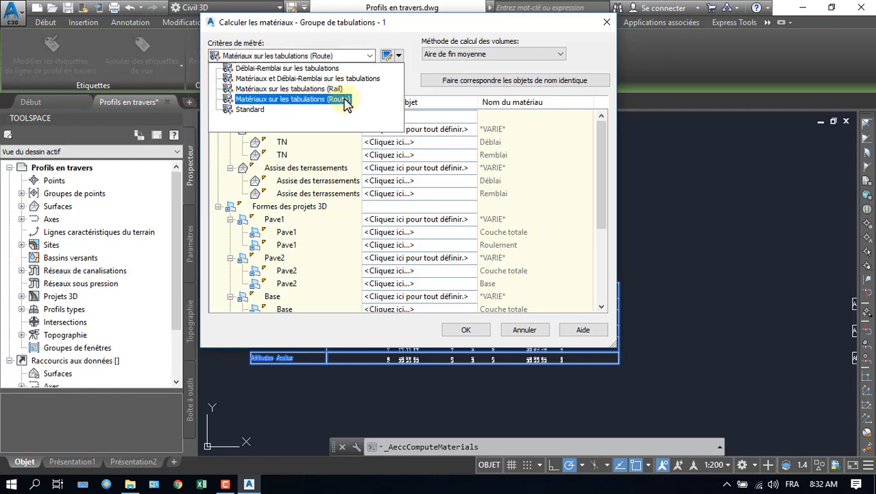
{"action": "left_click", "coordinate": [399, 57]}
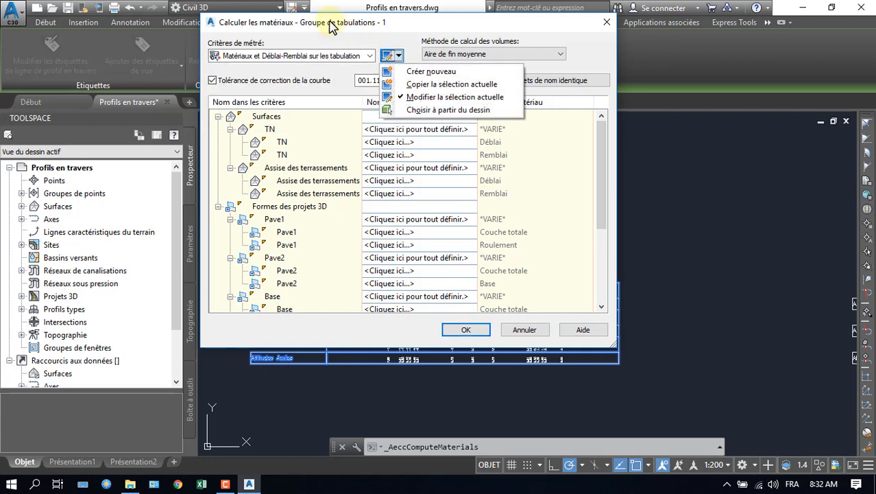
{"action": "left_click", "coordinate": [399, 58]}
{"action": "left_click", "coordinate": [370, 55]}
{"action": "left_click", "coordinate": [271, 109]}
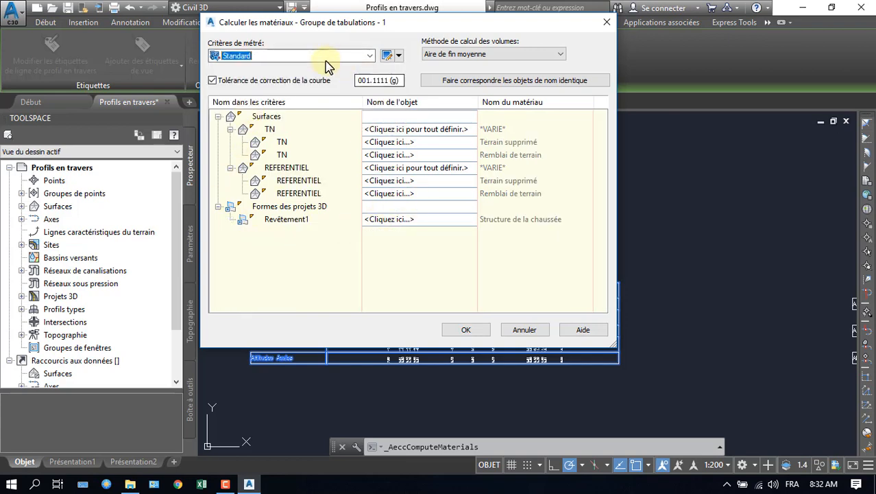
Step: Set the takeoff criteria to Matériaux sur les tabulations (Route) and open its material list for editing
{"action": "left_click", "coordinate": [363, 56]}
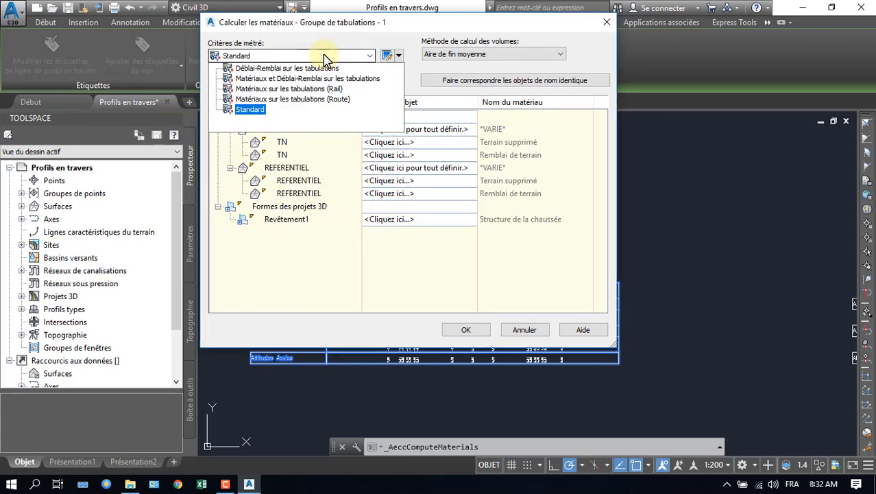
{"action": "left_click", "coordinate": [288, 100]}
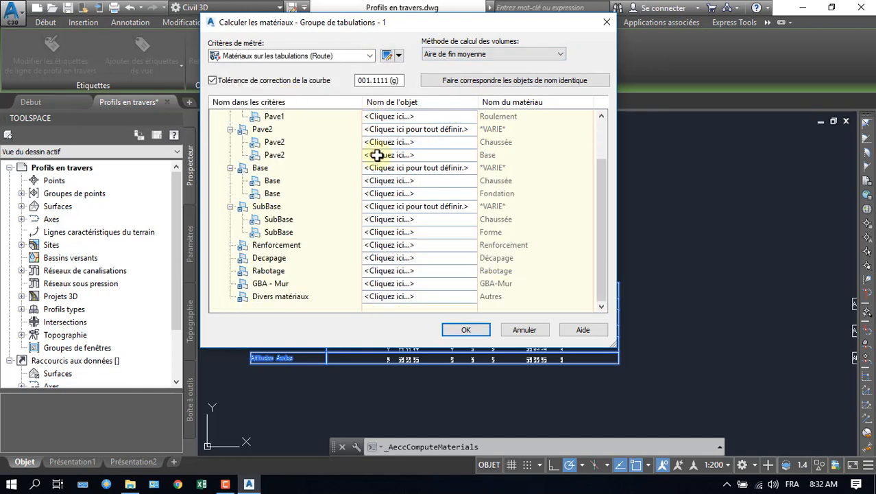
{"action": "left_click", "coordinate": [400, 57]}
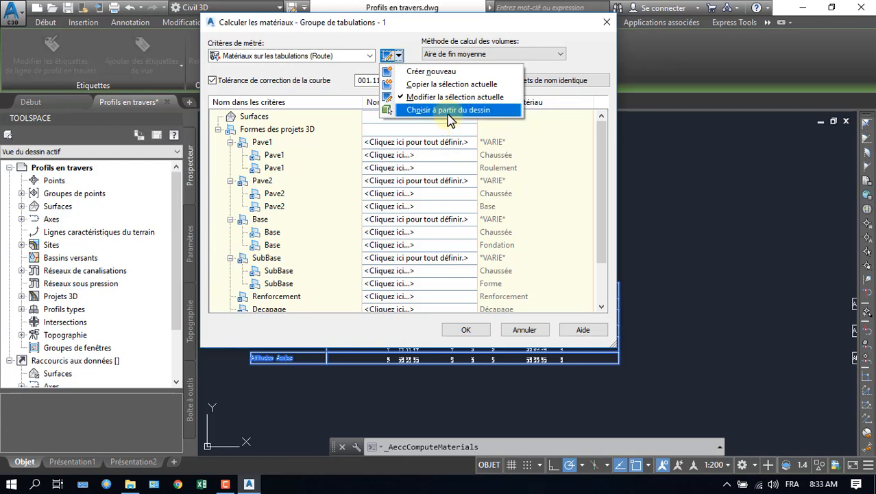
{"action": "left_click", "coordinate": [442, 98]}
{"action": "left_click", "coordinate": [297, 59]}
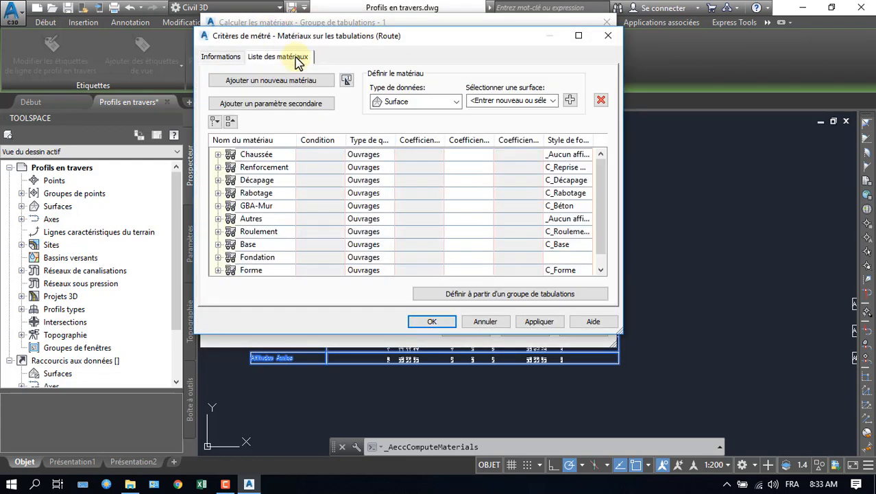
{"action": "left_click", "coordinate": [578, 35]}
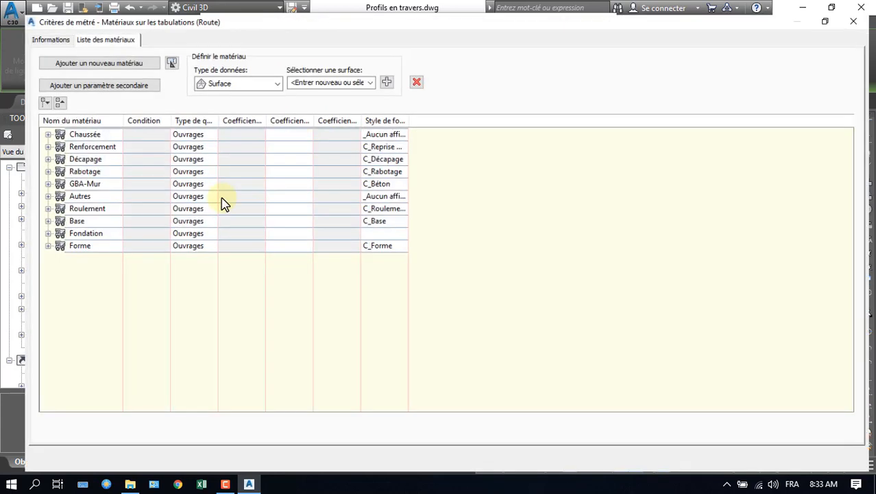
Step: Examine which shapes make up the Forme, Fondation, Roulement, Autres and GBA-Mur materials
{"action": "left_click", "coordinate": [24, 240]}
{"action": "left_click", "coordinate": [24, 240]}
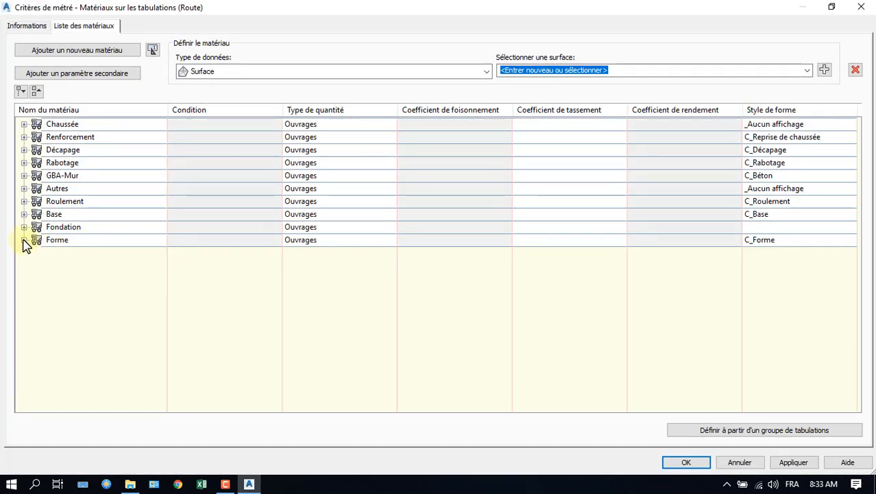
{"action": "left_click", "coordinate": [24, 227]}
{"action": "left_click", "coordinate": [24, 227]}
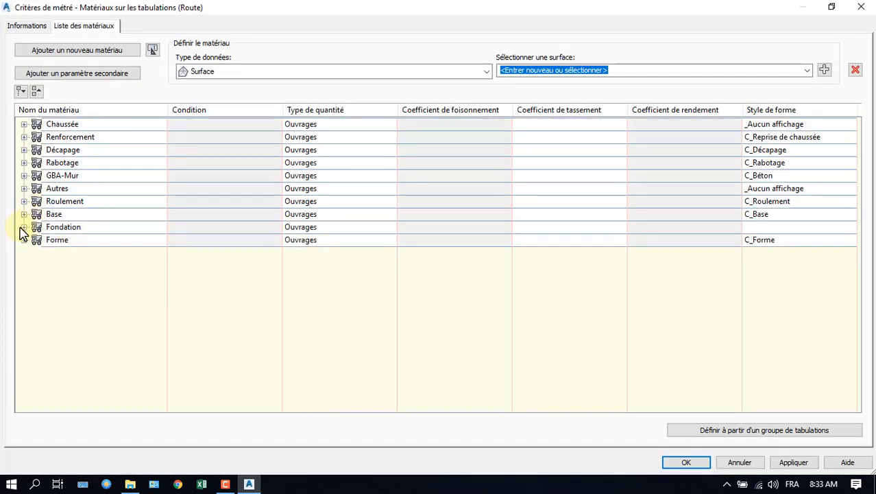
{"action": "left_click", "coordinate": [24, 200]}
{"action": "left_click", "coordinate": [24, 201]}
{"action": "left_click", "coordinate": [24, 188]}
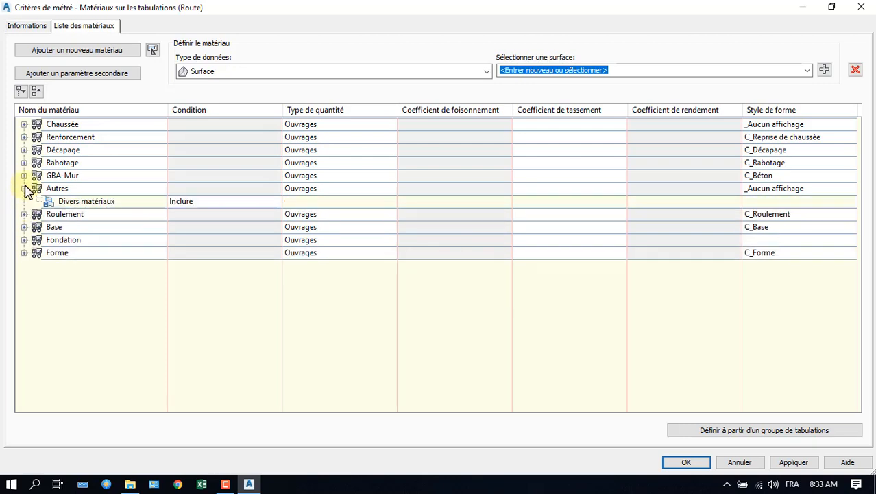
{"action": "left_click", "coordinate": [24, 188]}
{"action": "left_click", "coordinate": [54, 189]}
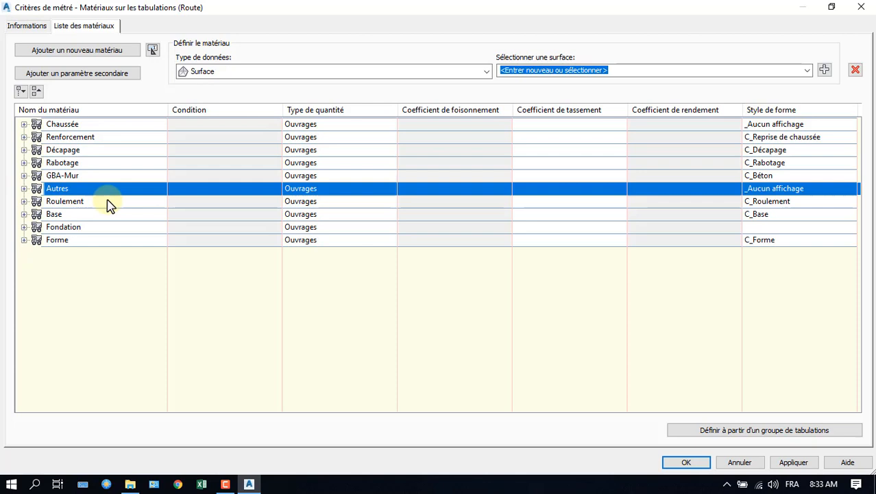
{"action": "left_click", "coordinate": [24, 176]}
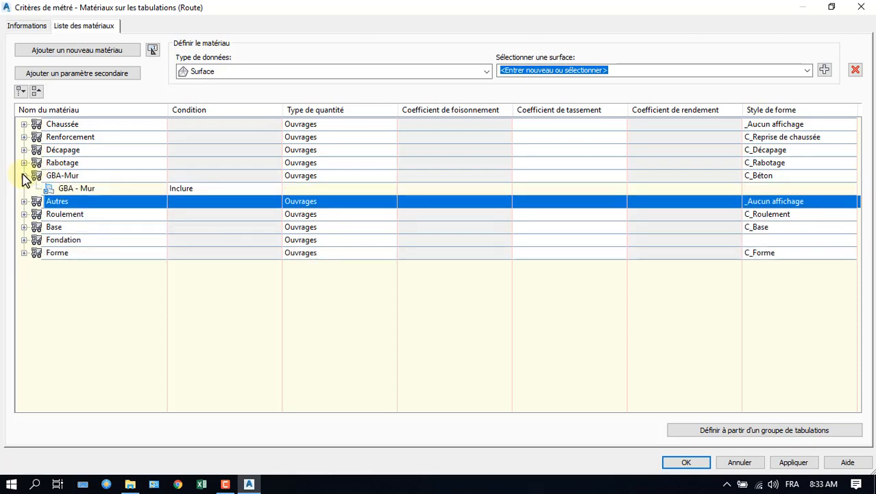
{"action": "left_click", "coordinate": [24, 175]}
Step: Delete the GBA-Mur and Rabotage materials from the criteria's material list
{"action": "left_click", "coordinate": [61, 176]}
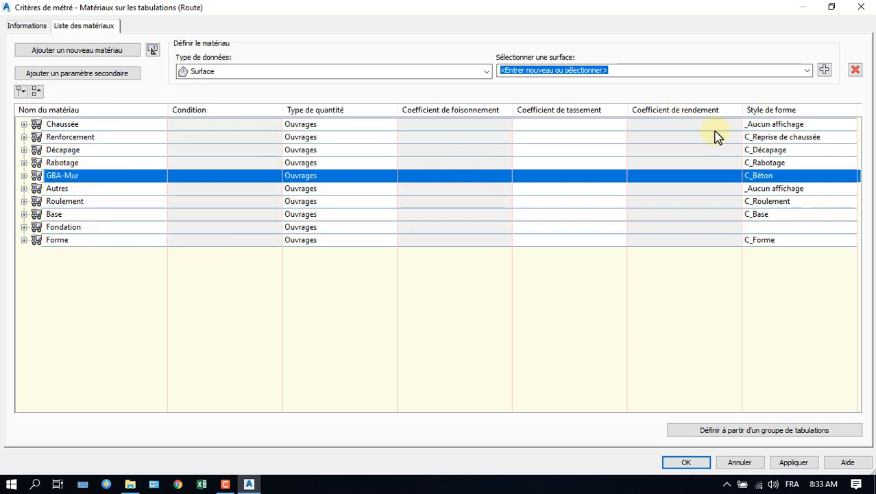
{"action": "left_click", "coordinate": [855, 70]}
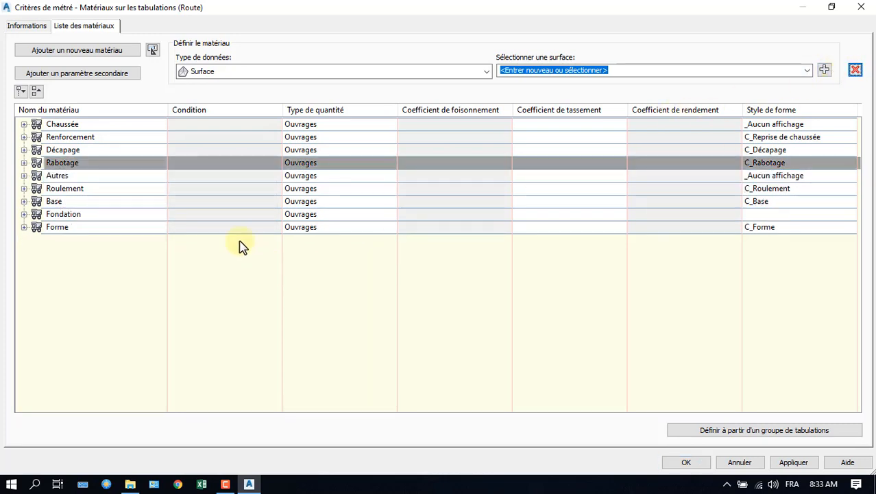
{"action": "left_click", "coordinate": [855, 70]}
Step: Delete the Chaussée, Renforcement, Décapage and Autres materials and accept the edited criteria
{"action": "left_click", "coordinate": [24, 124]}
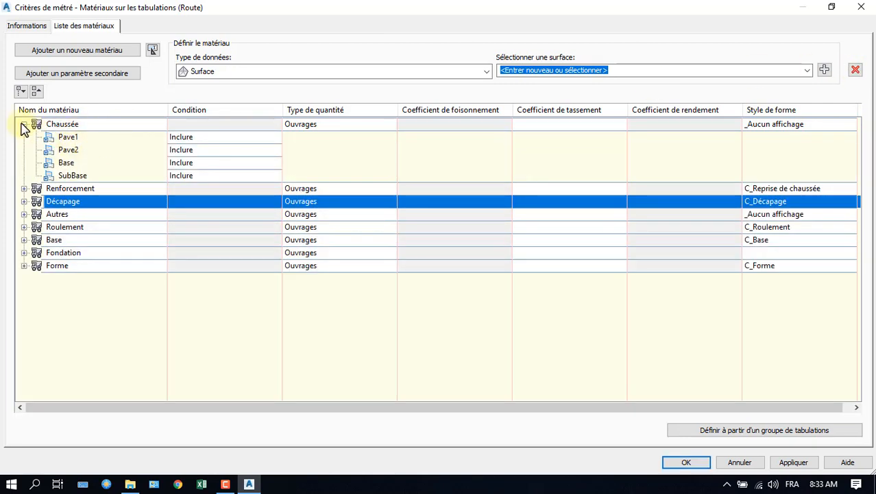
{"action": "left_click", "coordinate": [24, 124]}
{"action": "left_click", "coordinate": [855, 70]}
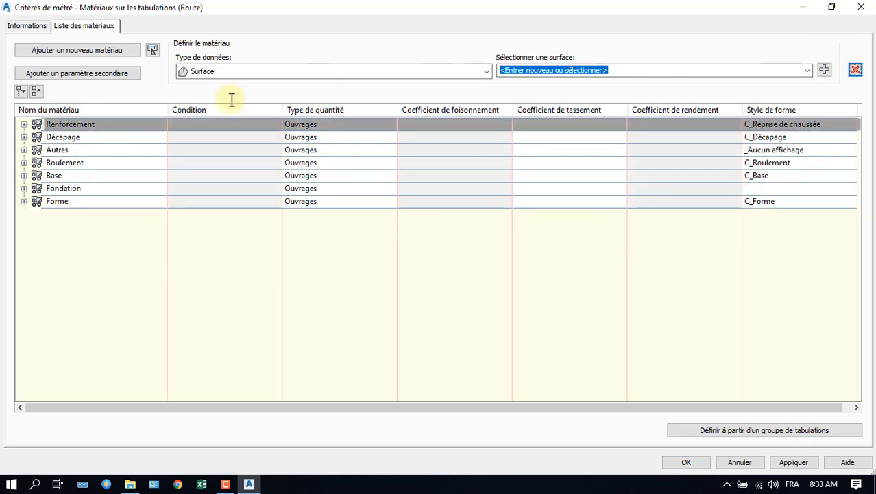
{"action": "left_click", "coordinate": [855, 70]}
{"action": "left_click", "coordinate": [855, 70]}
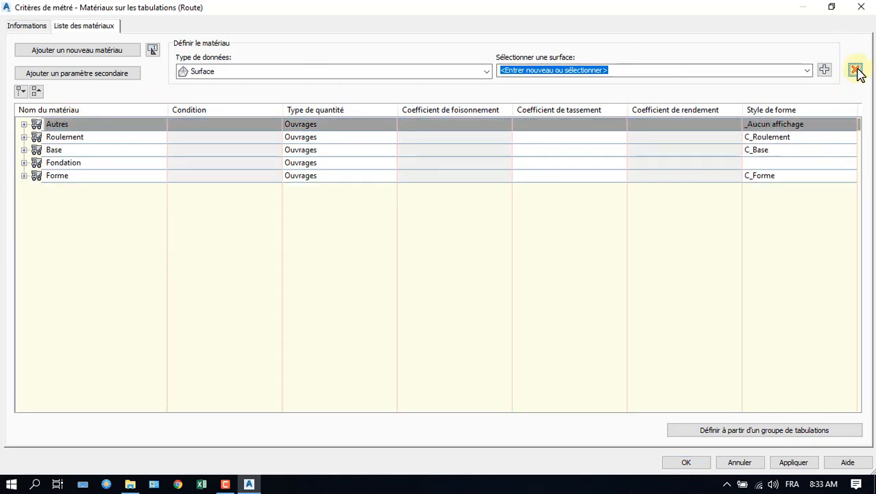
{"action": "left_click", "coordinate": [855, 70]}
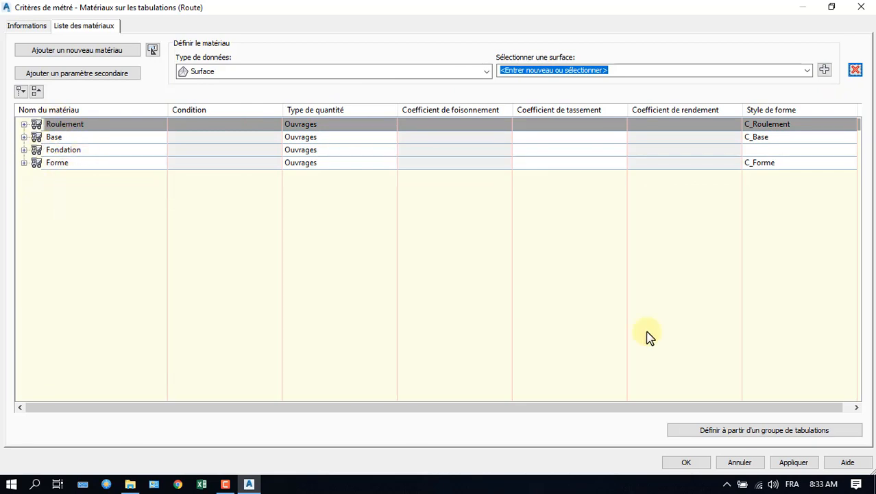
{"action": "left_click", "coordinate": [24, 150]}
{"action": "left_click", "coordinate": [24, 150]}
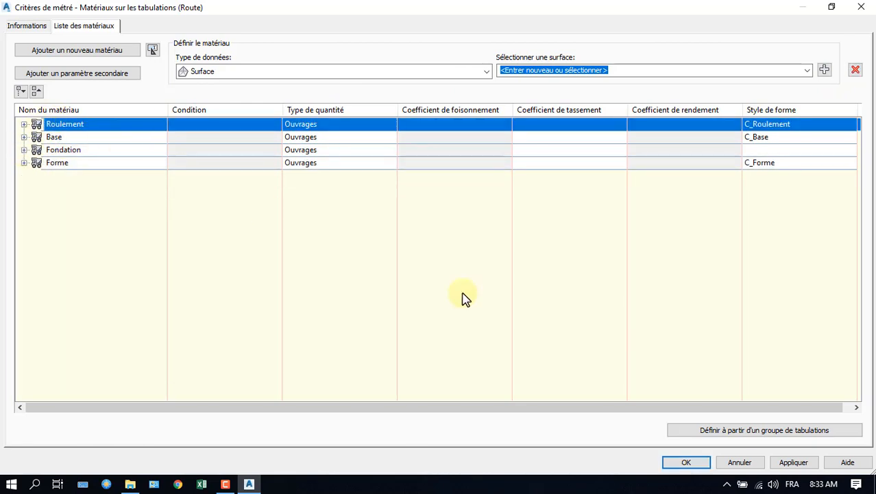
{"action": "left_click", "coordinate": [683, 462]}
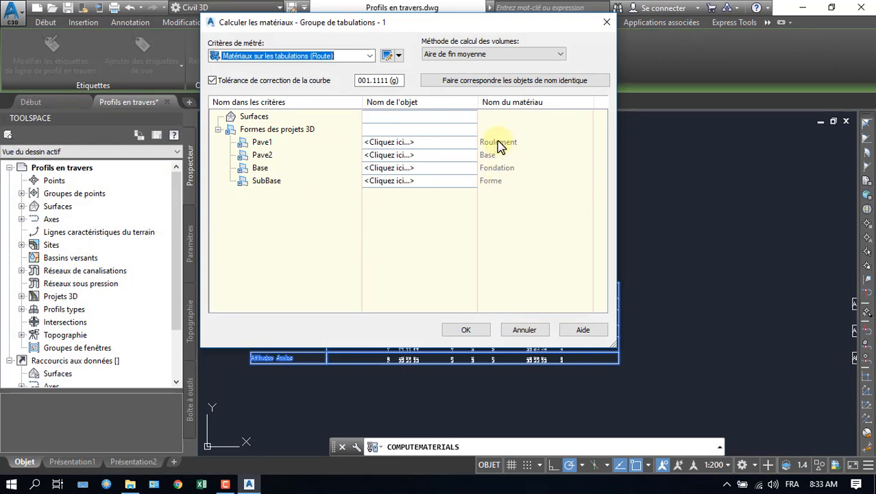
Step: Assign Projet 3D - (1) Roulement to the Pave1 shape and Projet 3D - (1) Revêtement2 to Pave2
{"action": "left_click", "coordinate": [424, 142]}
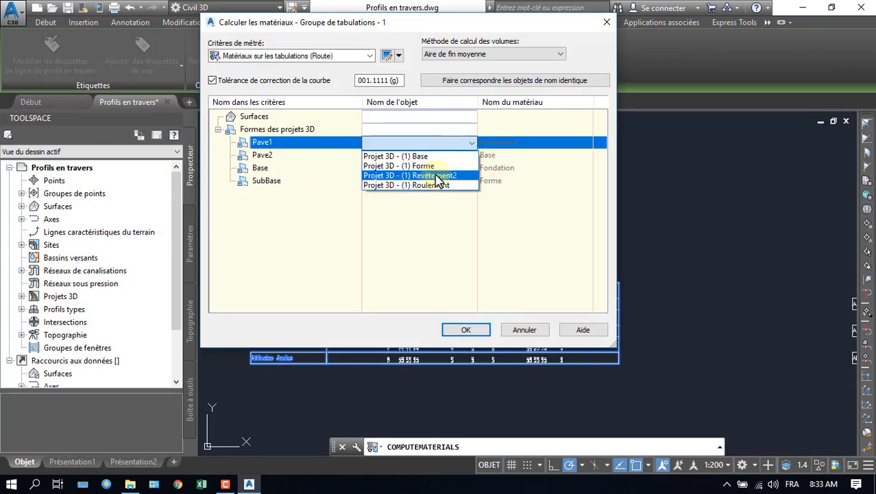
{"action": "left_click", "coordinate": [421, 185]}
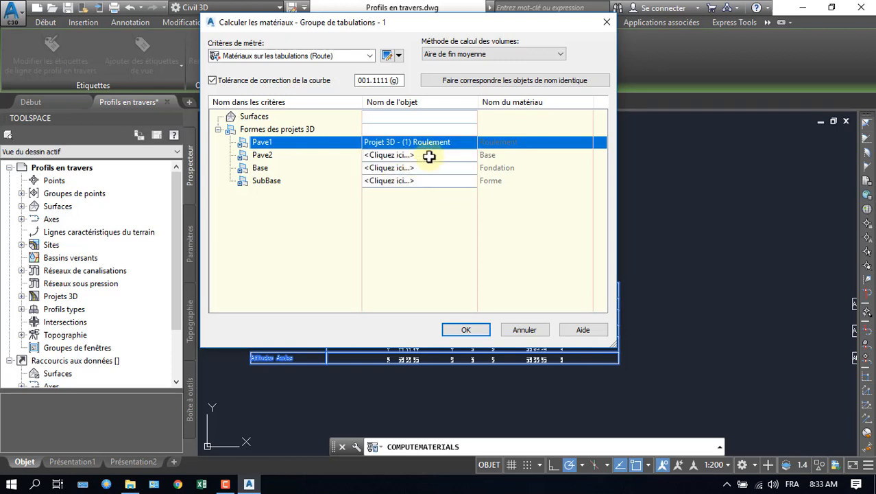
{"action": "left_click", "coordinate": [429, 158]}
{"action": "left_click", "coordinate": [428, 189]}
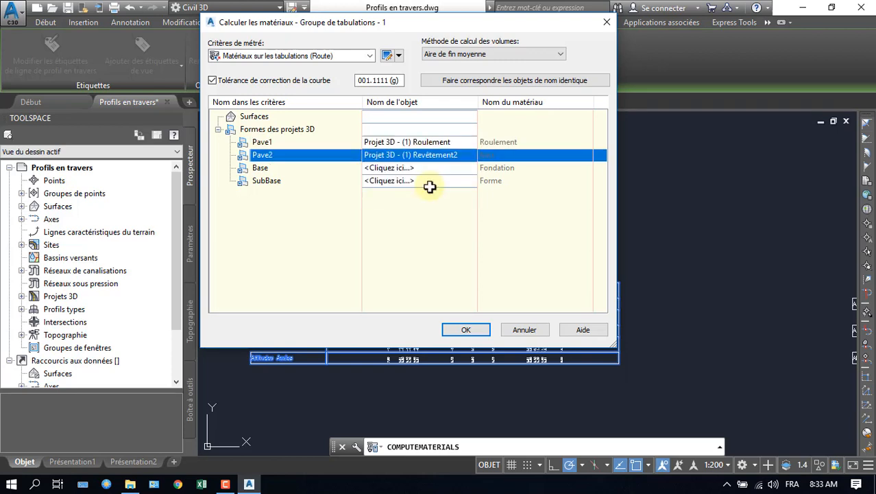
Step: Assign Projet 3D - (1) Base to the Base shape and Projet 3D - (1) Forme to SubBase, and compute the materials
{"action": "left_click", "coordinate": [426, 170]}
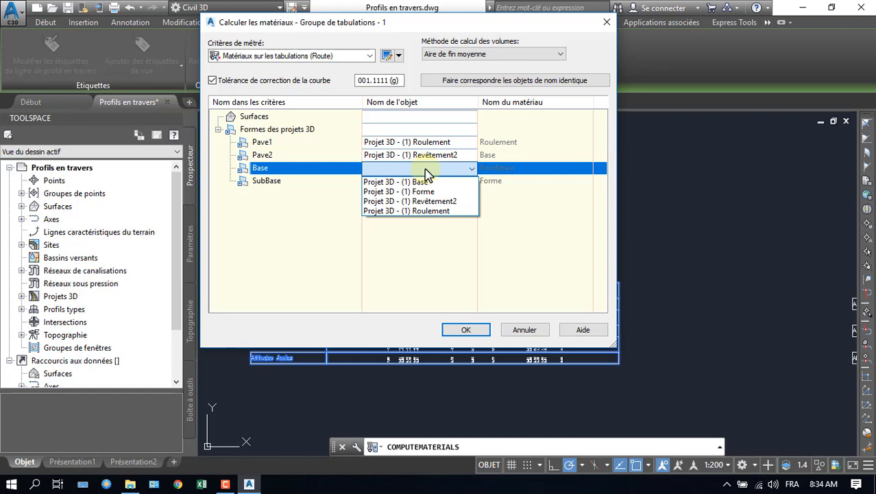
{"action": "left_click", "coordinate": [430, 183]}
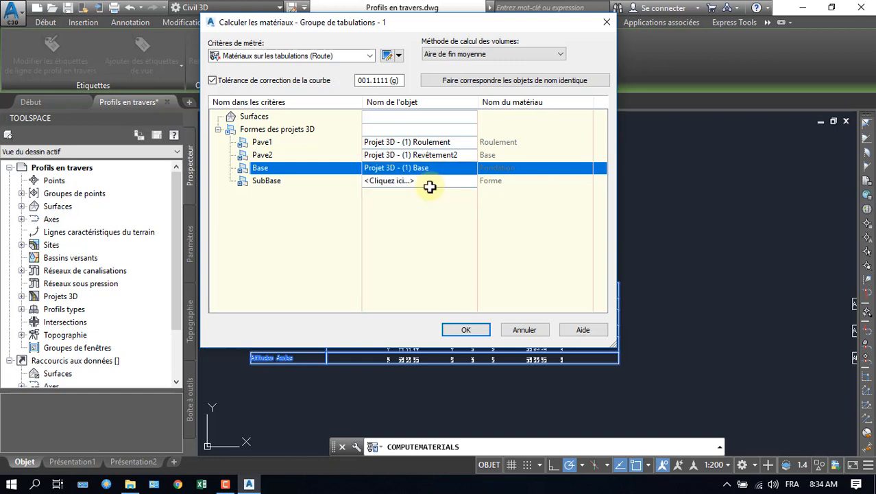
{"action": "left_click", "coordinate": [428, 182]}
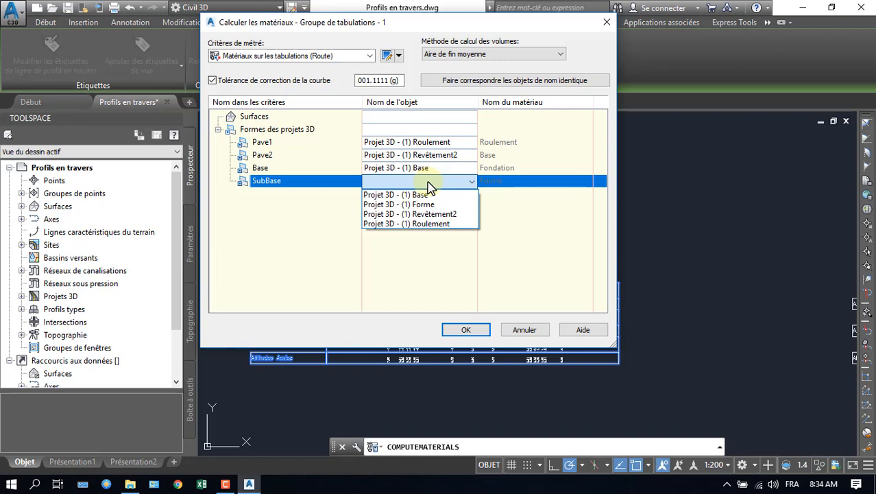
{"action": "left_click", "coordinate": [427, 205]}
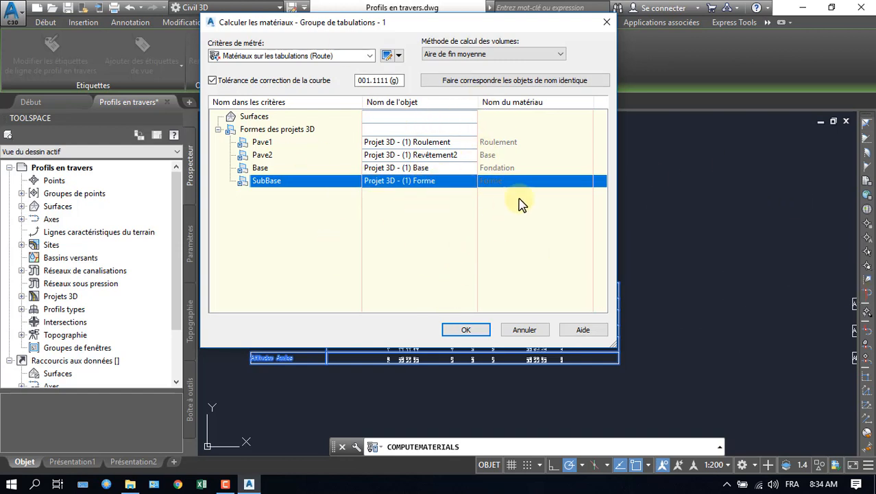
{"action": "left_click", "coordinate": [468, 329]}
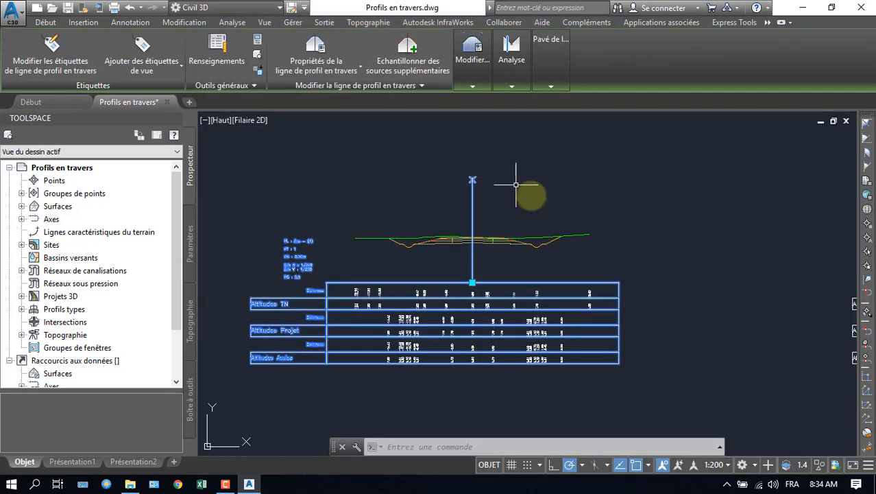
Step: Reopen the material list of Groupe de tabulations - 1 on Axe - (1) and rename it Liste des matériaux - (1)
{"action": "left_click", "coordinate": [473, 77]}
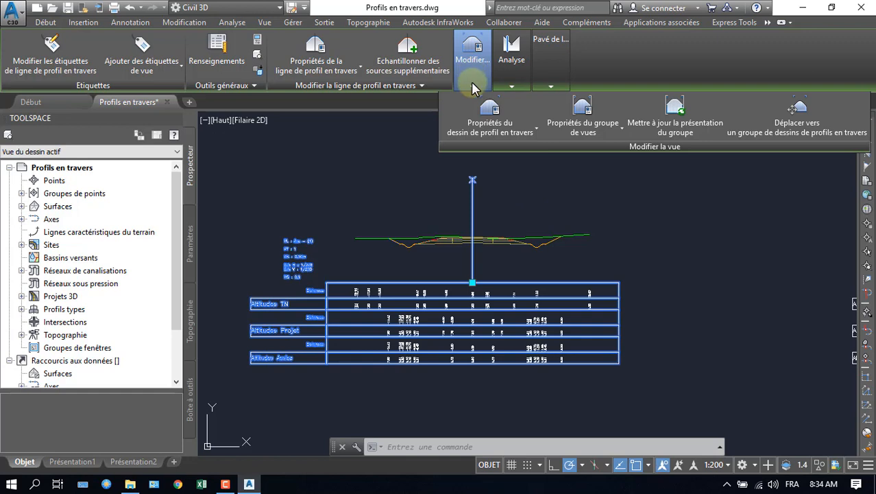
{"action": "left_click", "coordinate": [553, 78]}
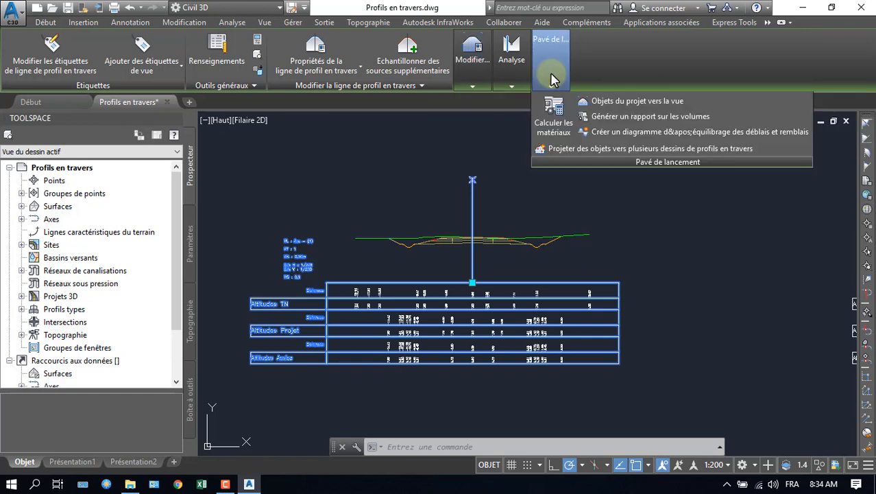
{"action": "left_click", "coordinate": [552, 130]}
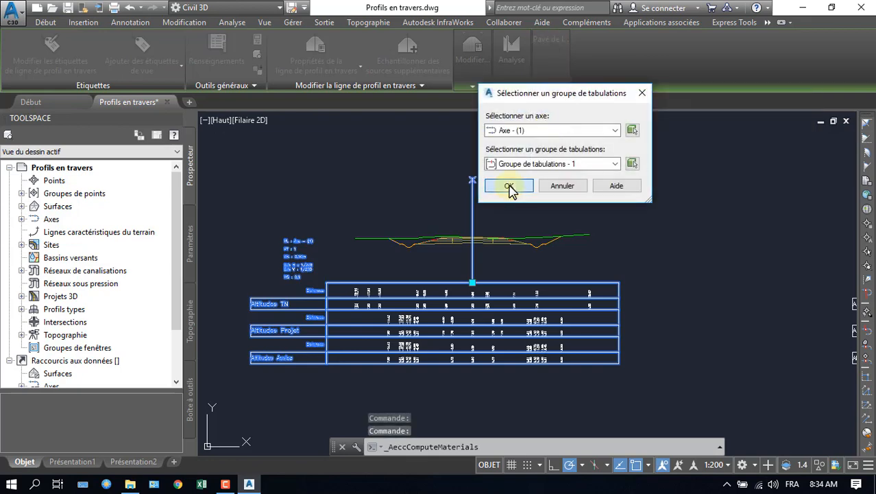
{"action": "left_click", "coordinate": [513, 185]}
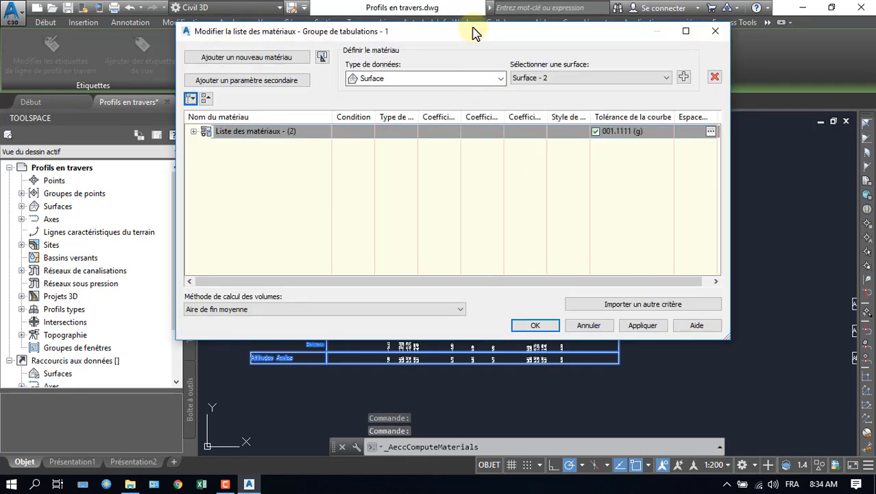
{"action": "double_click", "coordinate": [236, 145]}
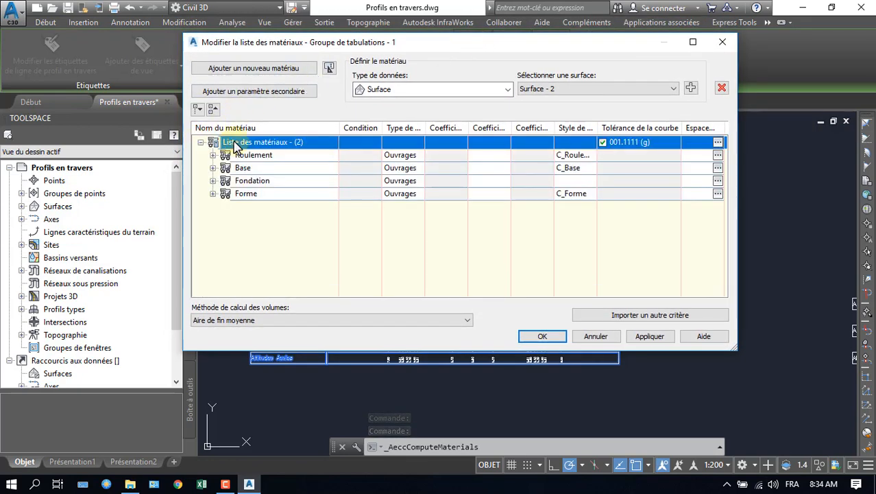
{"action": "left_click", "coordinate": [320, 142]}
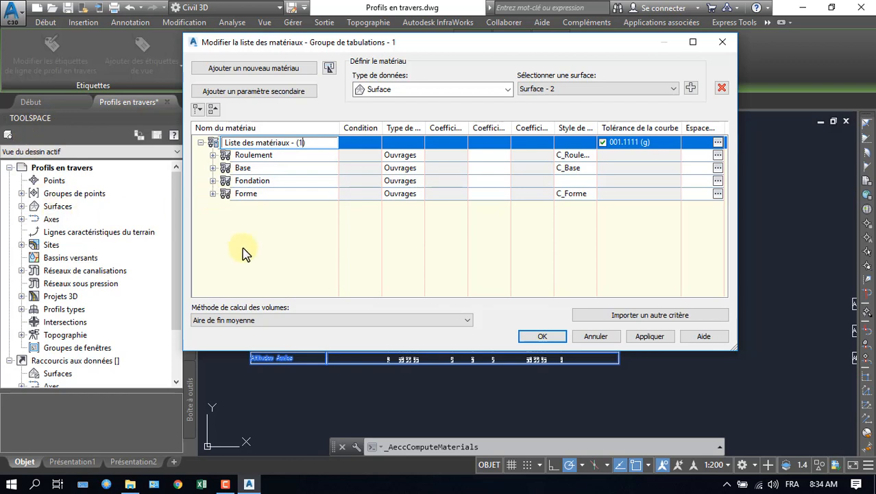
{"action": "left_click", "coordinate": [270, 259]}
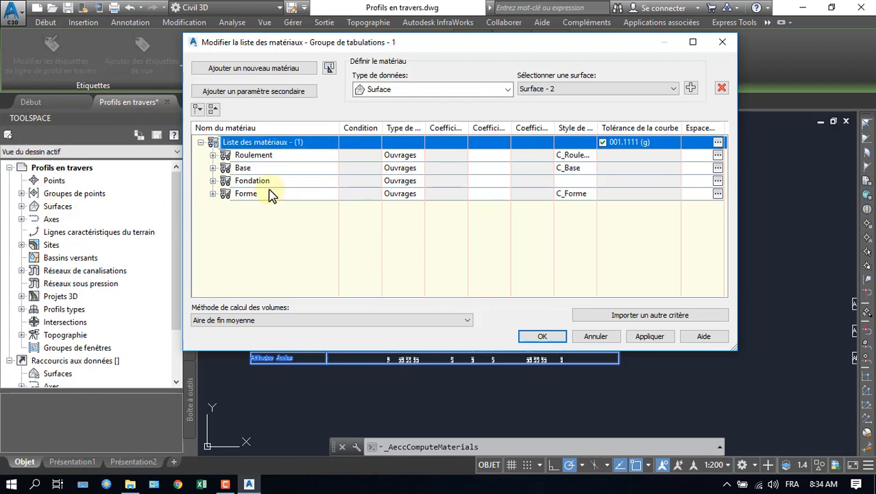
Step: Examine the quantity types of the pavement materials and the 3D project shape included in Roulement
{"action": "left_click_drag", "start_coordinate": [425, 127], "coordinate": [478, 127]}
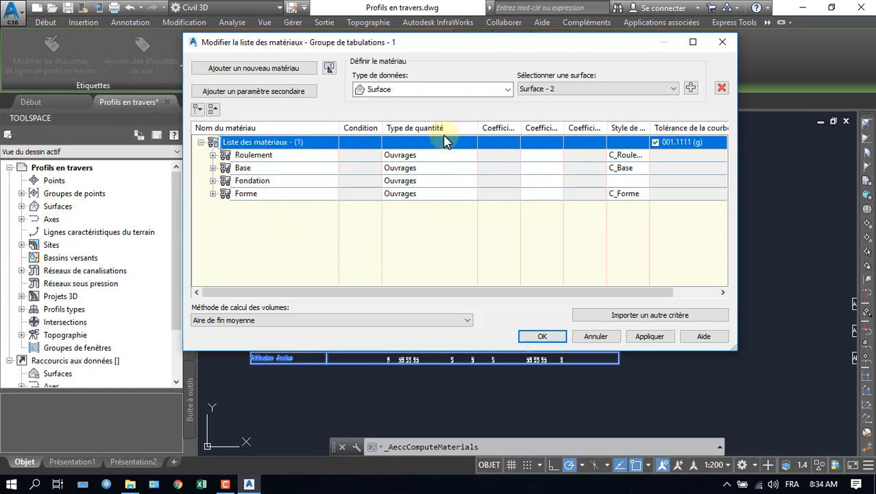
{"action": "left_click", "coordinate": [213, 156]}
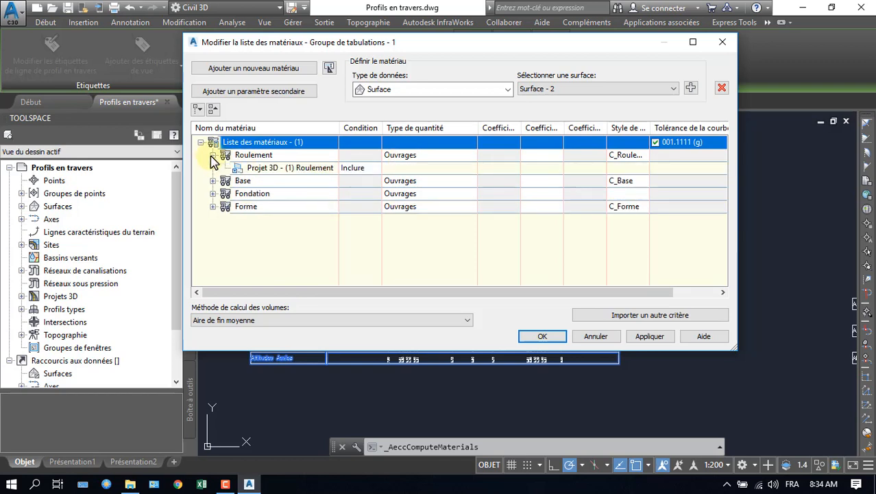
{"action": "left_click", "coordinate": [212, 156]}
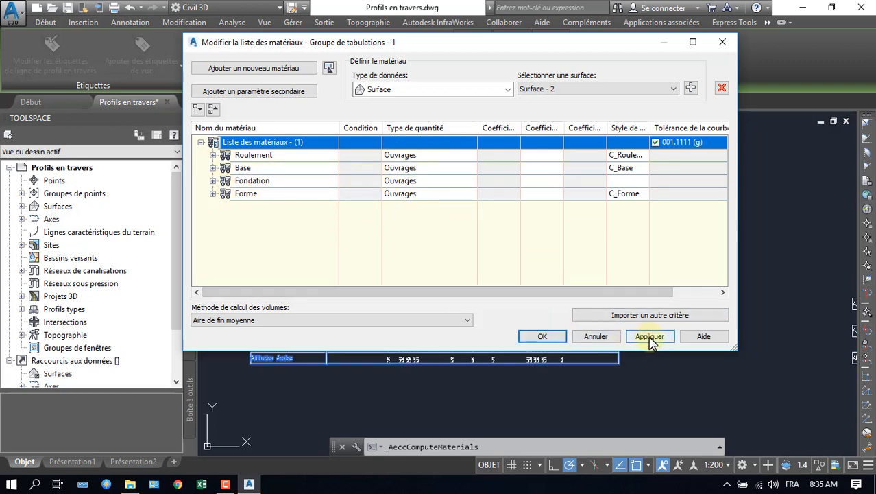
{"action": "left_click", "coordinate": [200, 142]}
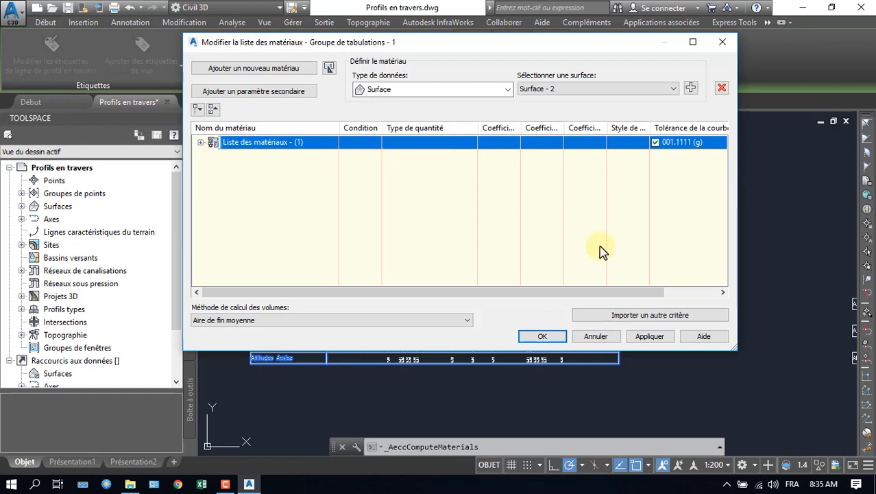
Step: Import the additional takeoff criteria Déblai-Remblai sur les tabulations into the material list
{"action": "left_click", "coordinate": [642, 319]}
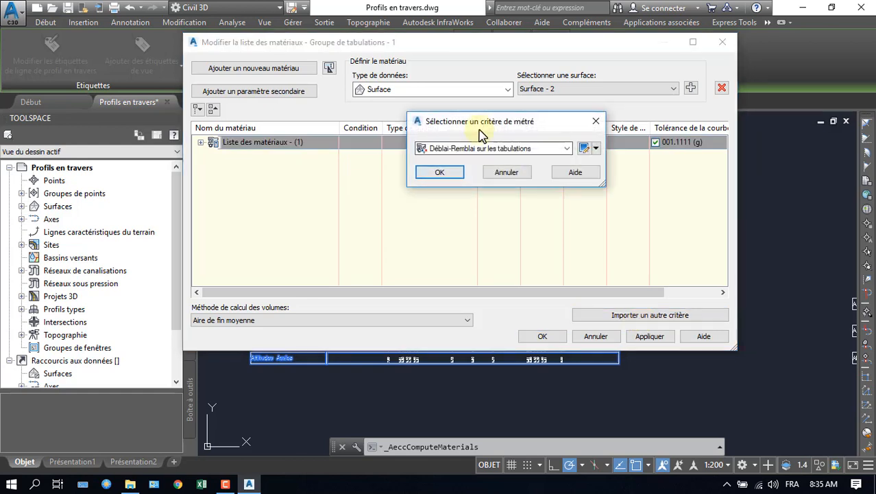
{"action": "left_click_drag", "start_coordinate": [494, 128], "coordinate": [324, 129]}
{"action": "left_click", "coordinate": [381, 147]}
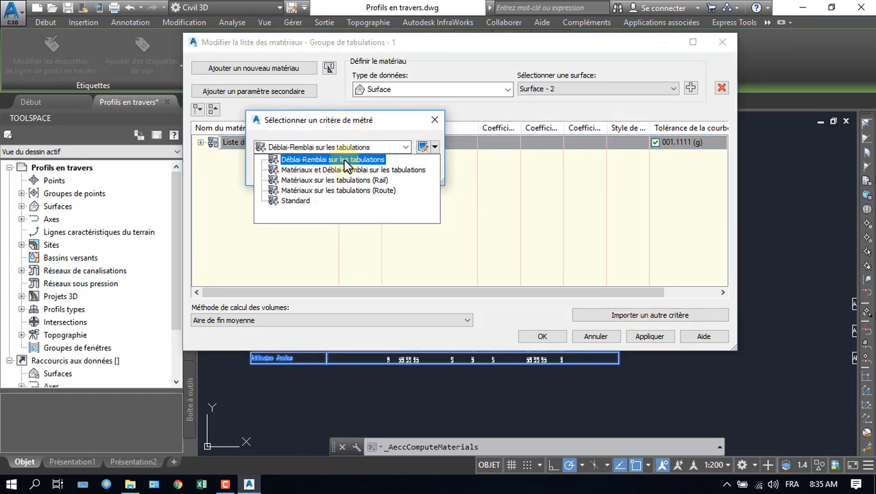
{"action": "left_click", "coordinate": [434, 147]}
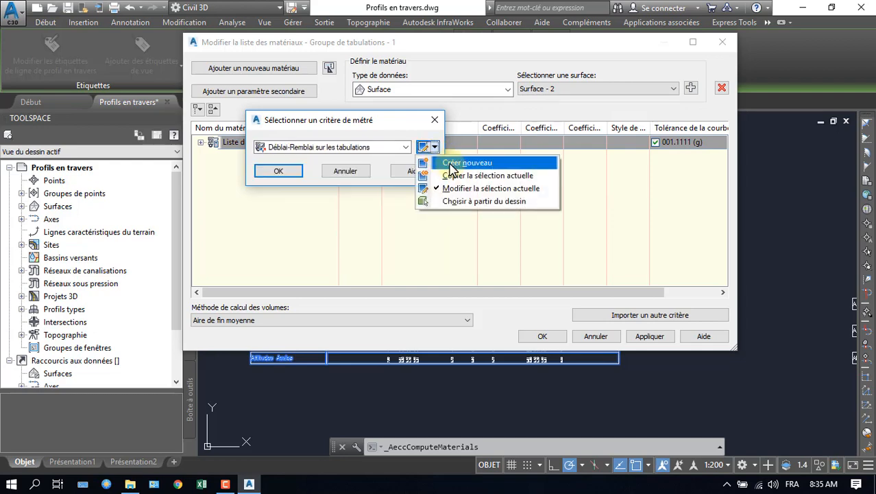
{"action": "left_click", "coordinate": [391, 125]}
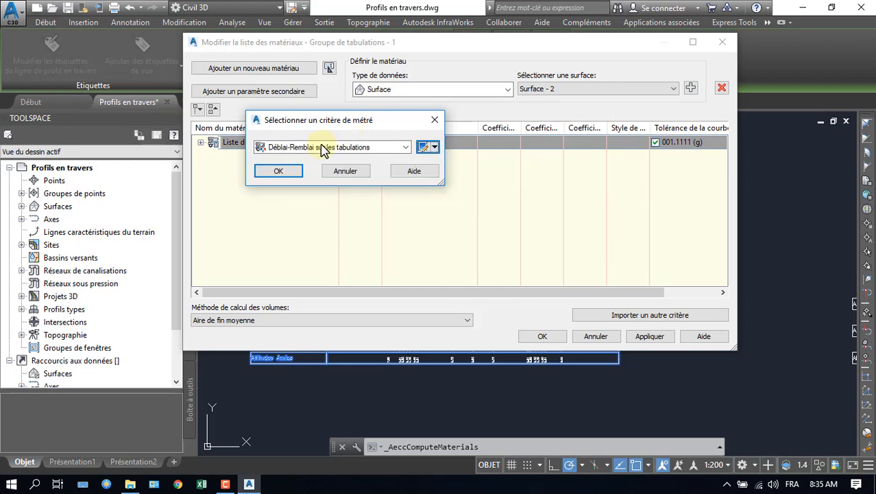
{"action": "left_click", "coordinate": [277, 171]}
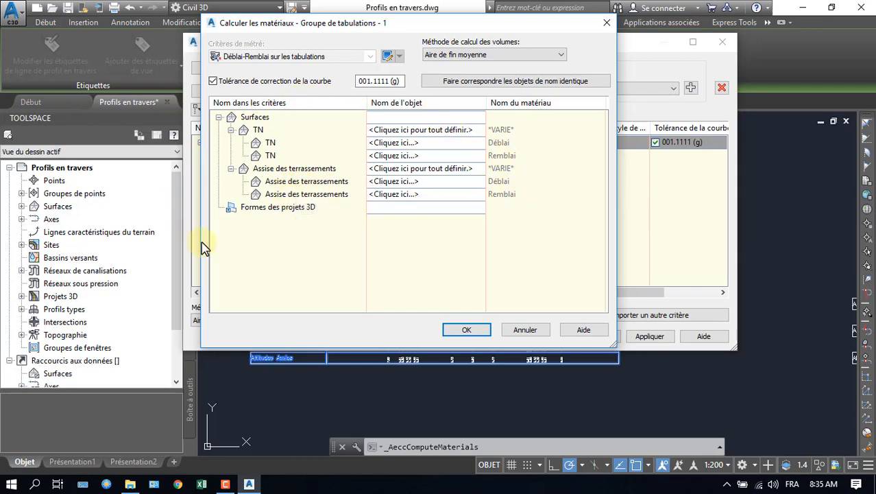
Step: Assign Surface - 2 to the TN entries of both the Déblai and Remblai materials
{"action": "left_click", "coordinate": [417, 143]}
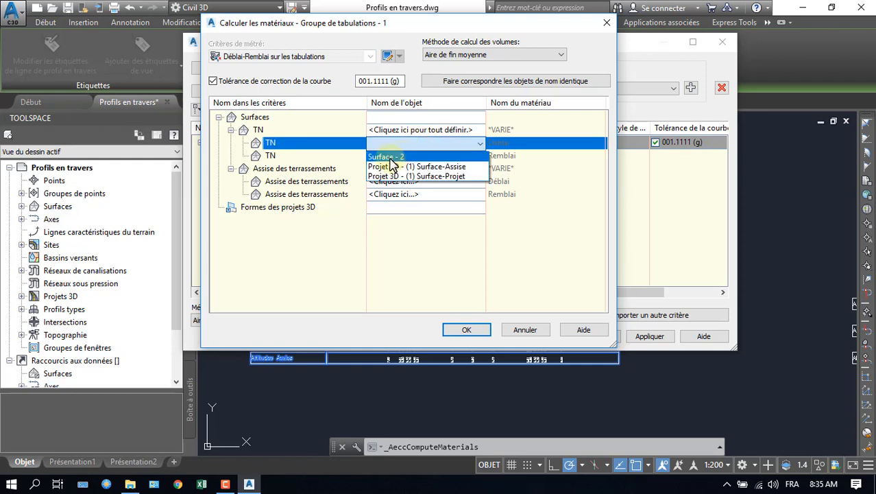
{"action": "left_click", "coordinate": [392, 157]}
{"action": "left_click", "coordinate": [405, 156]}
{"action": "left_click", "coordinate": [401, 168]}
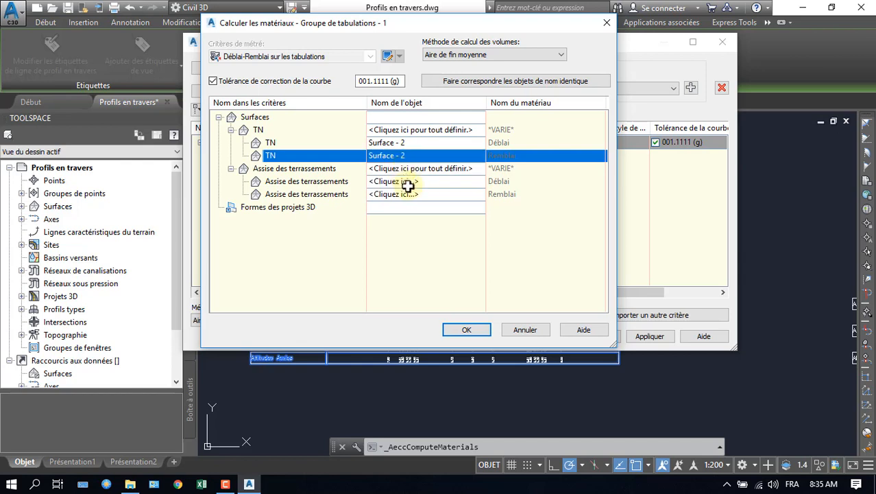
Step: Assign Projet 3D - (1) Surface-Assise to both Assise des terrassements entries and accept the cut-and-fill mapping
{"action": "left_click", "coordinate": [407, 182]}
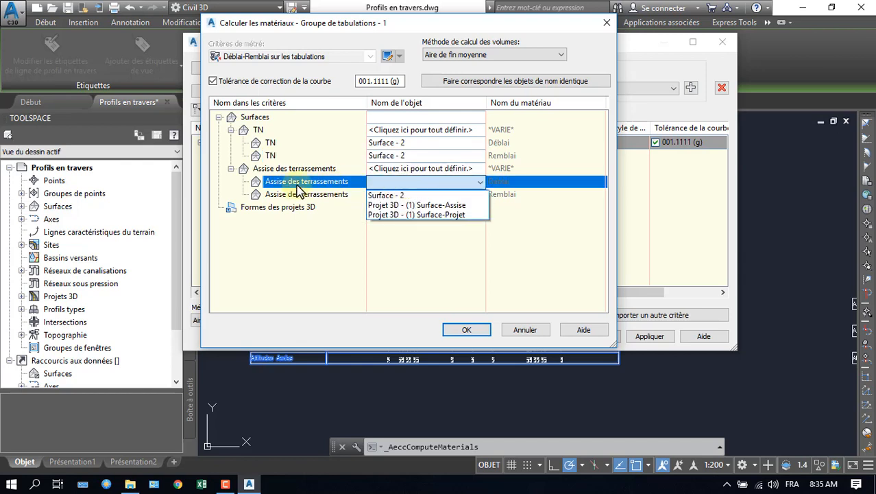
{"action": "left_click", "coordinate": [423, 208]}
{"action": "left_click", "coordinate": [424, 195]}
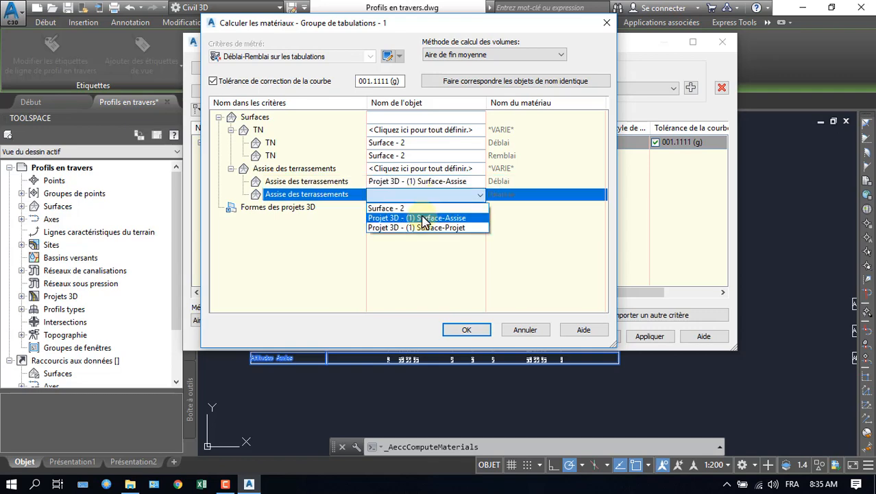
{"action": "left_click", "coordinate": [424, 218]}
{"action": "left_click", "coordinate": [465, 331]}
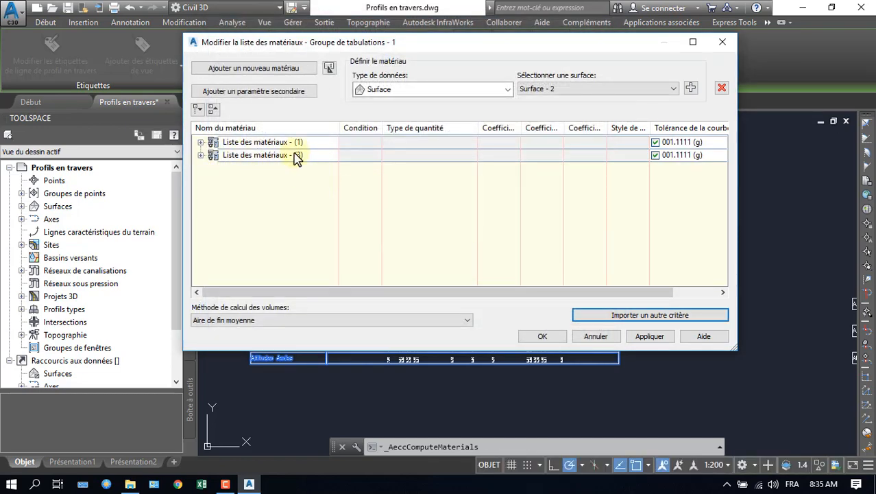
Step: Rename the imported cut-and-fill list as Liste des matériaux - (2)
{"action": "double_click", "coordinate": [296, 155]}
{"action": "left_click", "coordinate": [300, 155]}
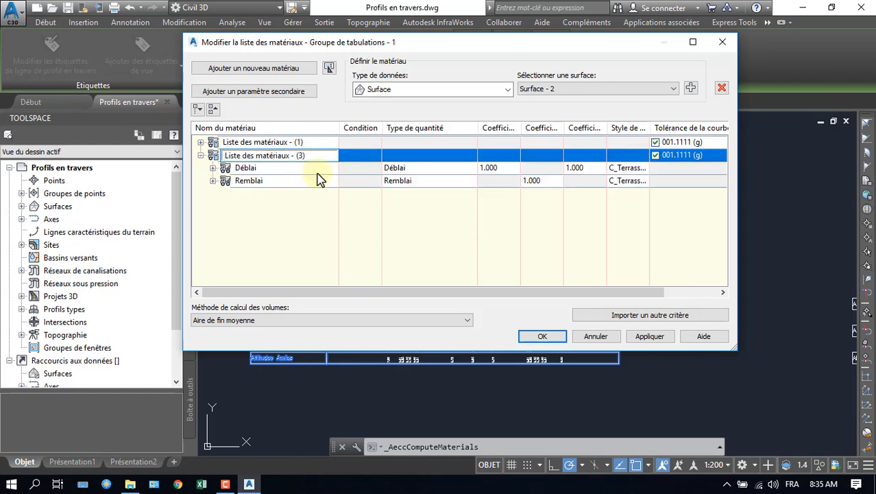
{"action": "left_click", "coordinate": [268, 247]}
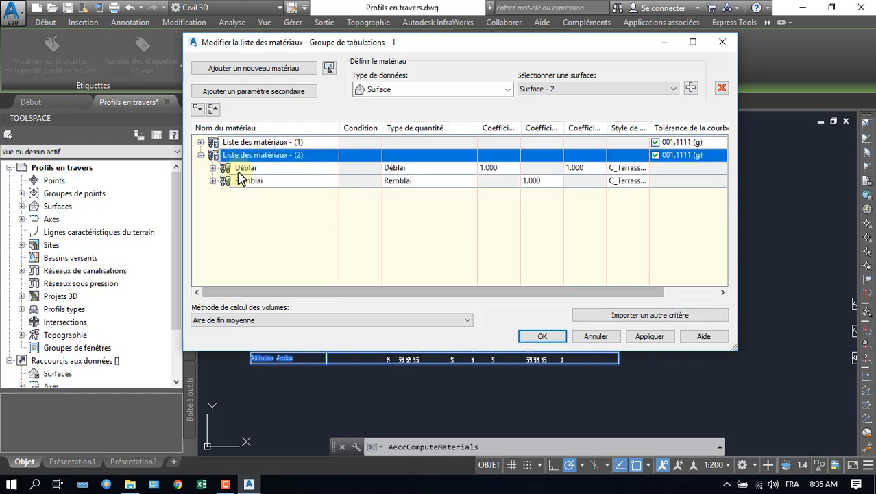
Step: Examine which 3D project shapes the Roulement and Base materials of Liste des matériaux - (1) include
{"action": "left_click", "coordinate": [201, 156]}
{"action": "left_click", "coordinate": [201, 143]}
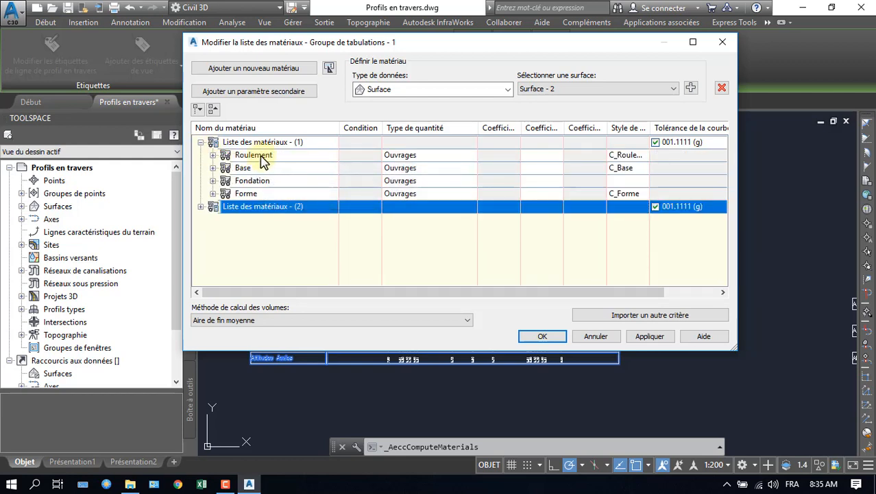
{"action": "left_click", "coordinate": [213, 156]}
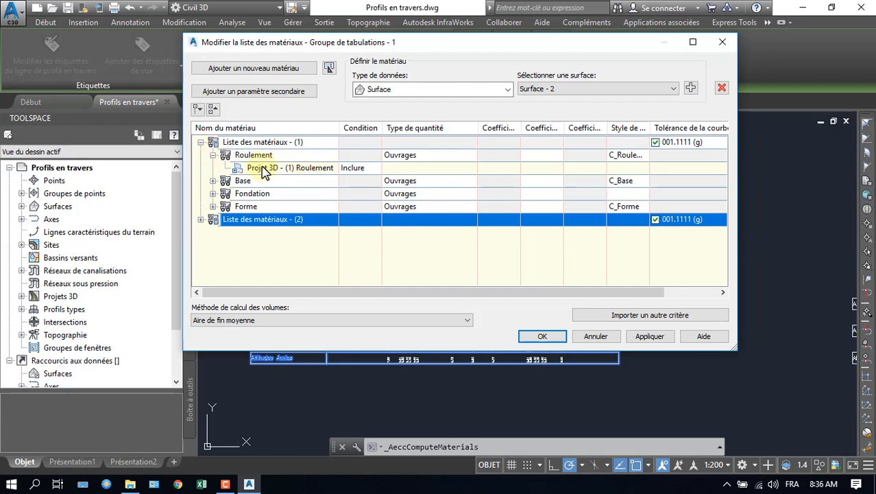
{"action": "left_click", "coordinate": [213, 181]}
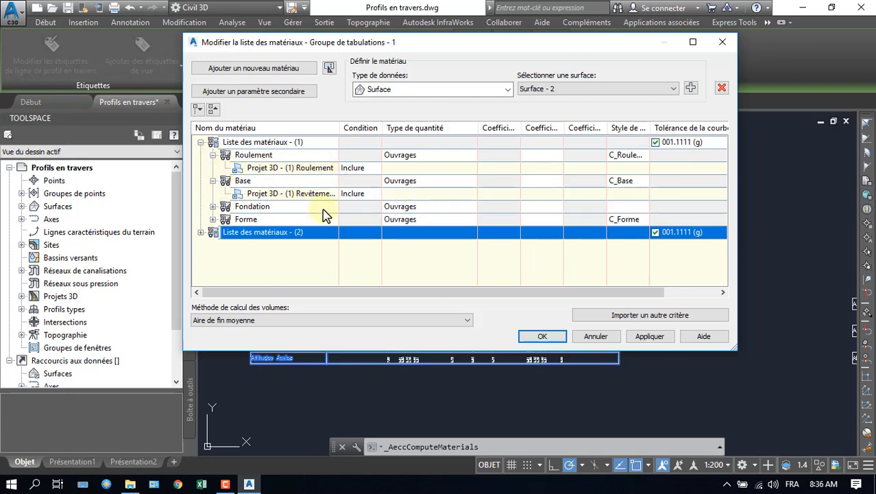
{"action": "left_click", "coordinate": [213, 155]}
{"action": "left_click", "coordinate": [213, 168]}
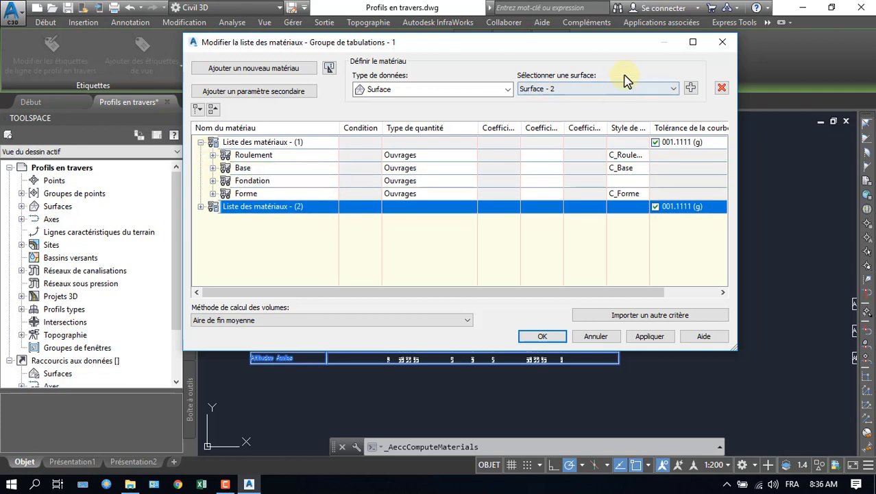
Step: Accept the edited material lists and examine the cut and fill hatching on the cross-section views
{"action": "left_click", "coordinate": [552, 336]}
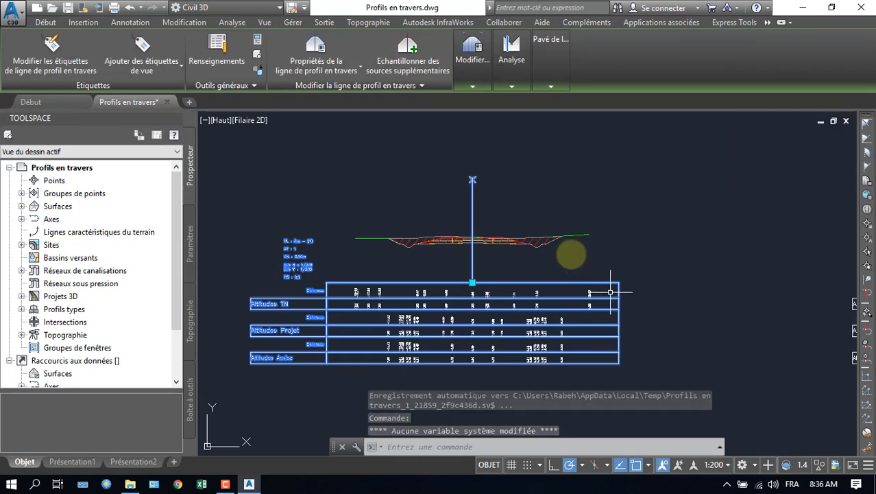
{"action": "scroll", "coordinate": [524, 232], "scroll_direction": "up", "scroll_amount": 6}
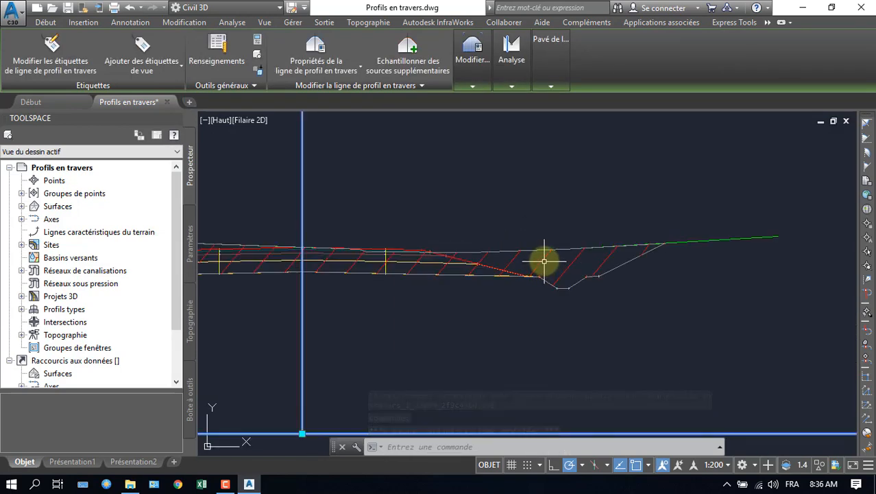
{"action": "scroll", "coordinate": [532, 287], "scroll_direction": "down", "scroll_amount": 8}
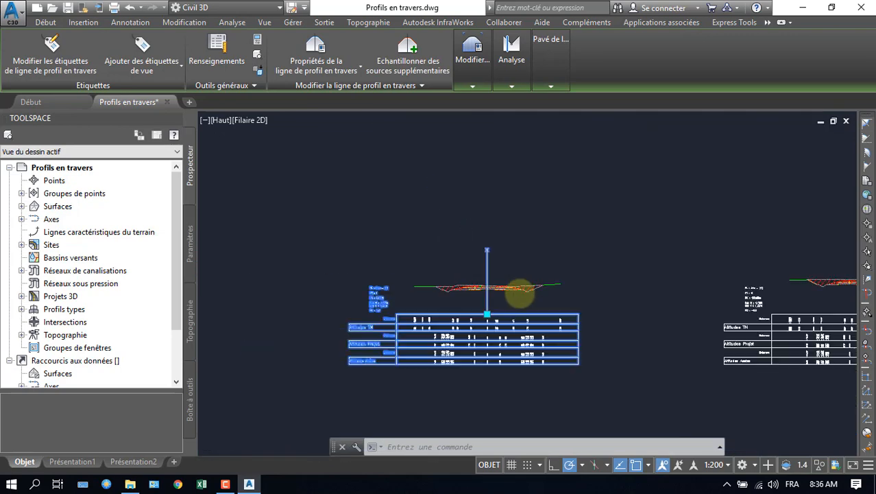
{"action": "middle_click_drag", "start_coordinate": [693, 240], "coordinate": [452, 283]}
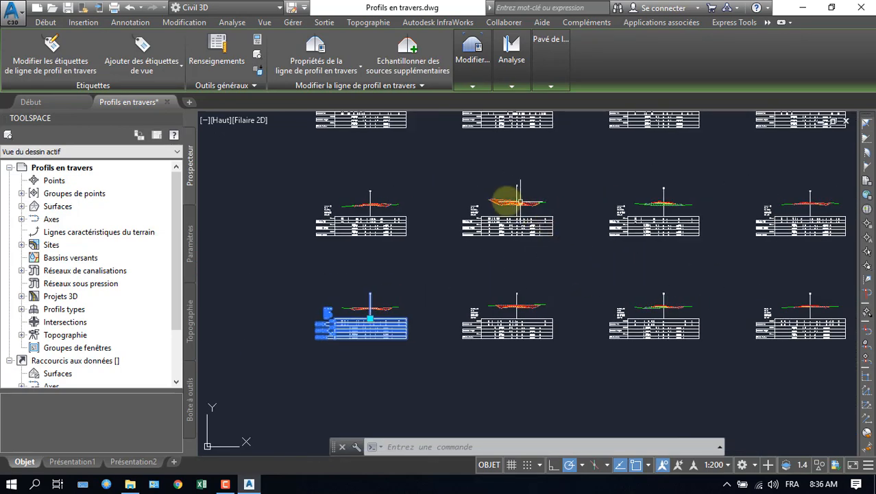
{"action": "scroll", "coordinate": [504, 200], "scroll_direction": "up", "scroll_amount": 4}
{"action": "middle_click_drag", "start_coordinate": [755, 246], "coordinate": [570, 226]}
{"action": "scroll", "coordinate": [571, 227], "scroll_direction": "up", "scroll_amount": 5}
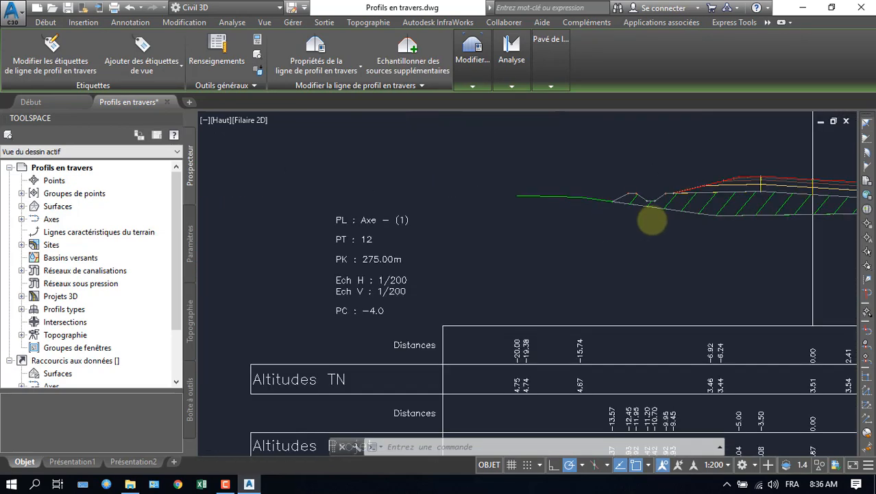
{"action": "middle_click_drag", "start_coordinate": [724, 195], "coordinate": [307, 227]}
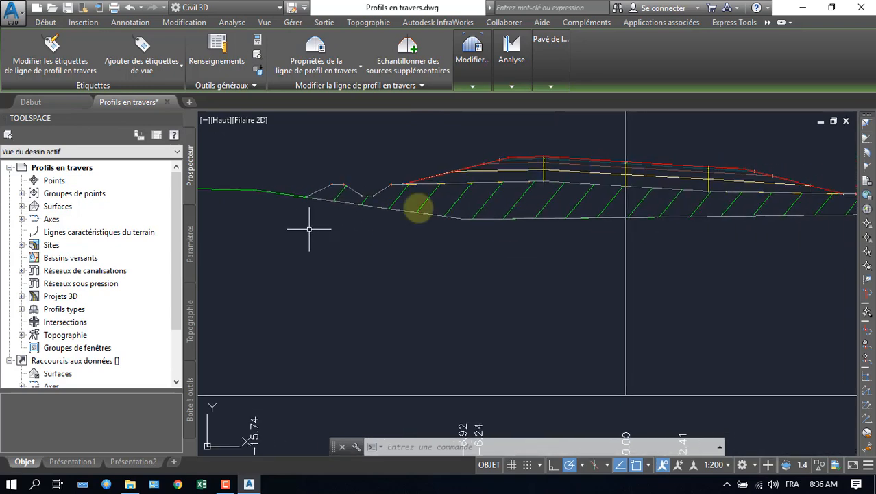
{"action": "scroll", "coordinate": [532, 159], "scroll_direction": "up", "scroll_amount": 3}
{"action": "scroll", "coordinate": [534, 155], "scroll_direction": "up", "scroll_amount": 2}
Step: Inspect the individual pavement layer outlines in the cross-section view at PK 275.00m
{"action": "left_click", "coordinate": [534, 154]}
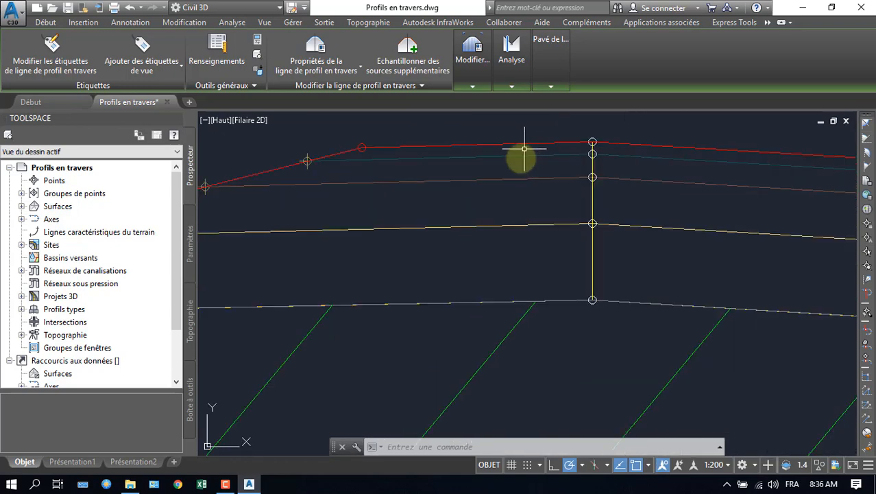
{"action": "left_click", "coordinate": [513, 224]}
{"action": "key", "text": "Escape"}
{"action": "scroll", "coordinate": [531, 212], "scroll_direction": "down", "scroll_amount": 4}
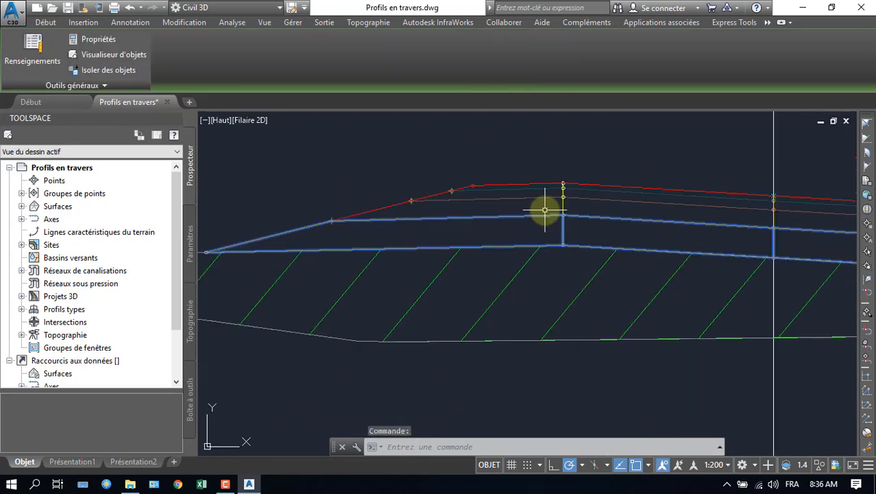
{"action": "left_click", "coordinate": [540, 196]}
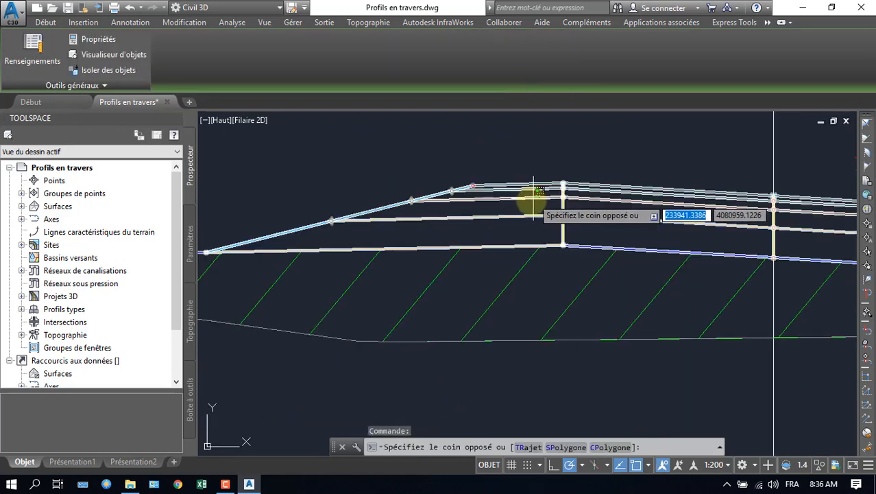
{"action": "left_click", "coordinate": [527, 195]}
{"action": "key", "text": "Escape"}
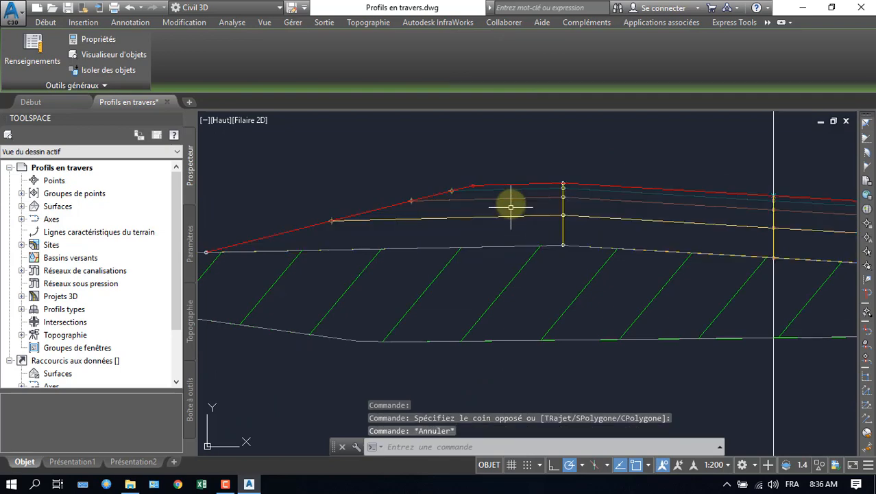
{"action": "key", "text": "Escape"}
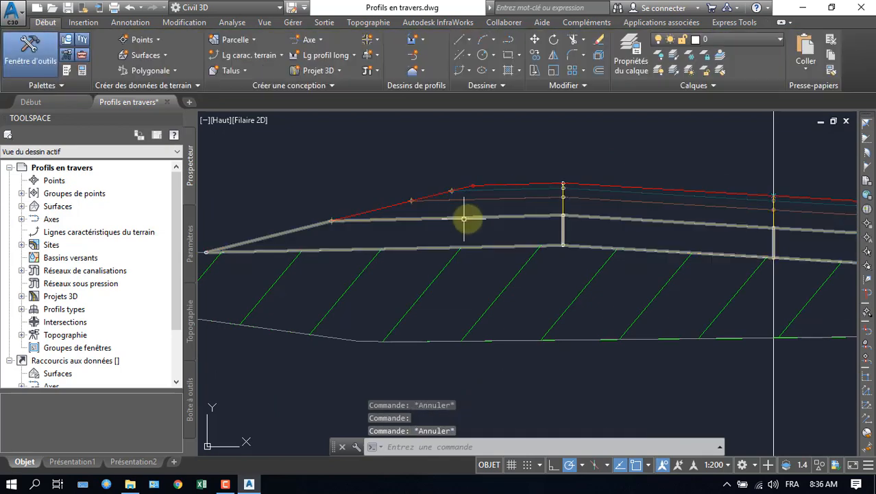
{"action": "left_click", "coordinate": [511, 195]}
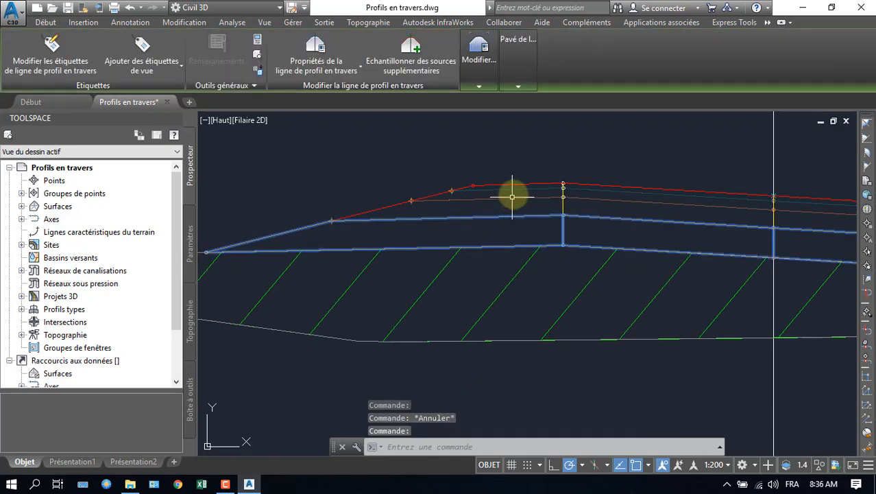
{"action": "key", "text": "Escape"}
{"action": "left_click", "coordinate": [513, 190]}
{"action": "key", "text": "Escape"}
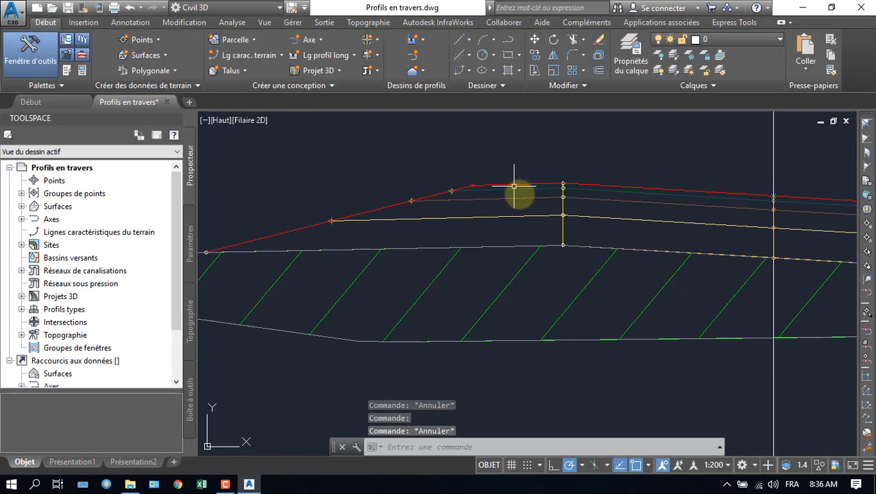
Step: Examine the coloured pavement layers of the road assembly for comparison with the computed section materials
{"action": "scroll", "coordinate": [544, 229], "scroll_direction": "down", "scroll_amount": 5}
{"action": "scroll", "coordinate": [547, 225], "scroll_direction": "down", "scroll_amount": 8}
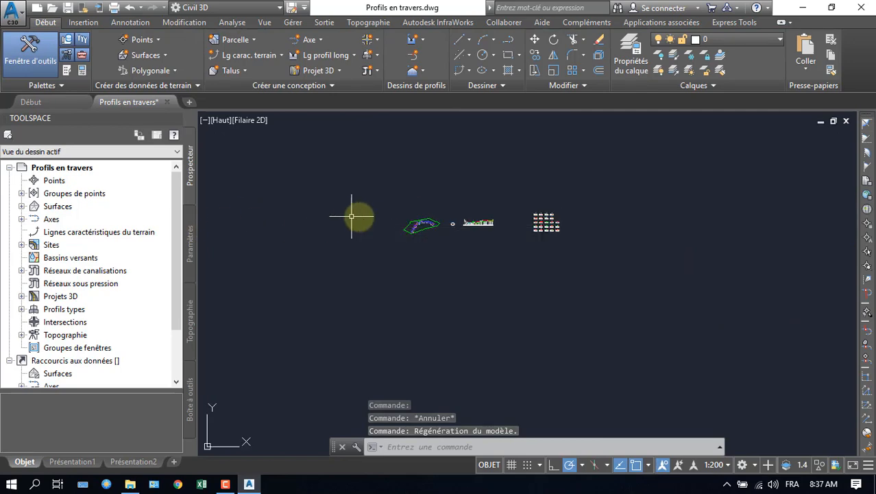
{"action": "scroll", "coordinate": [469, 229], "scroll_direction": "up", "scroll_amount": 10}
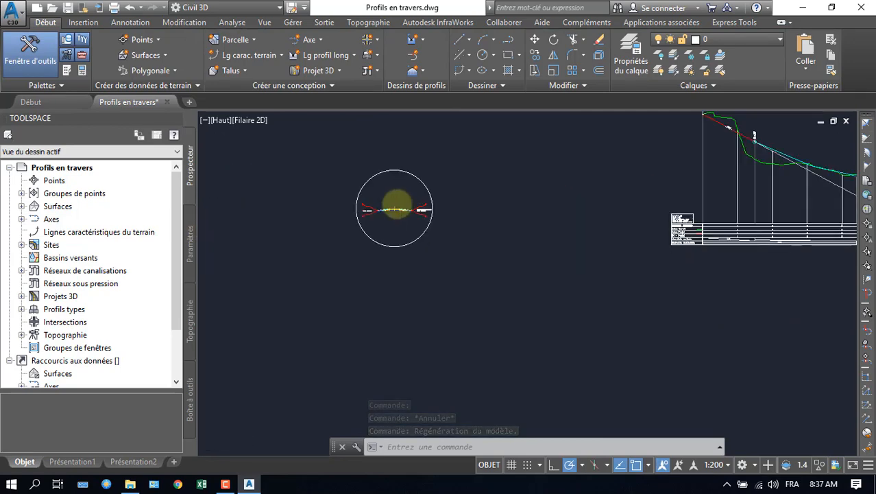
{"action": "scroll", "coordinate": [360, 237], "scroll_direction": "up", "scroll_amount": 8}
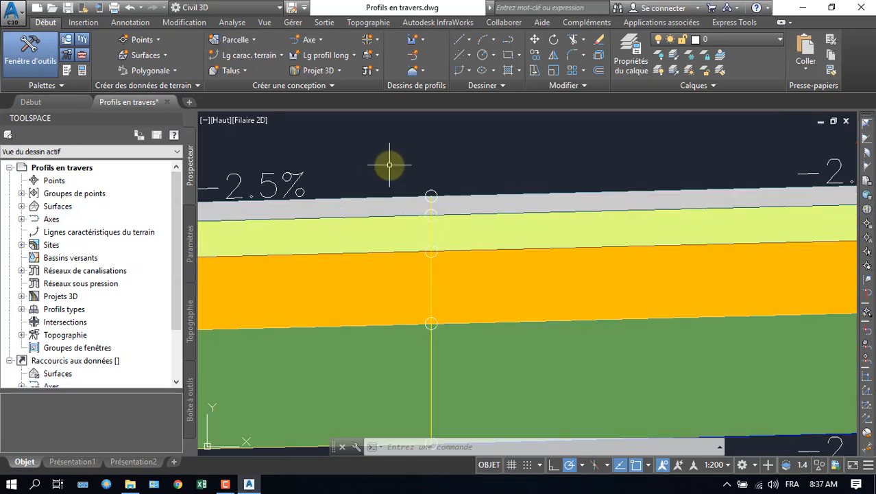
{"action": "left_click", "coordinate": [572, 212]}
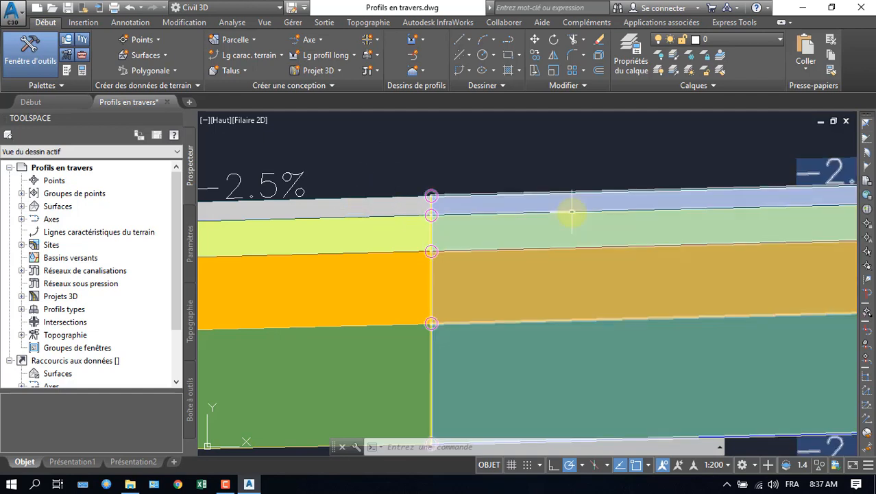
{"action": "key", "text": "Escape"}
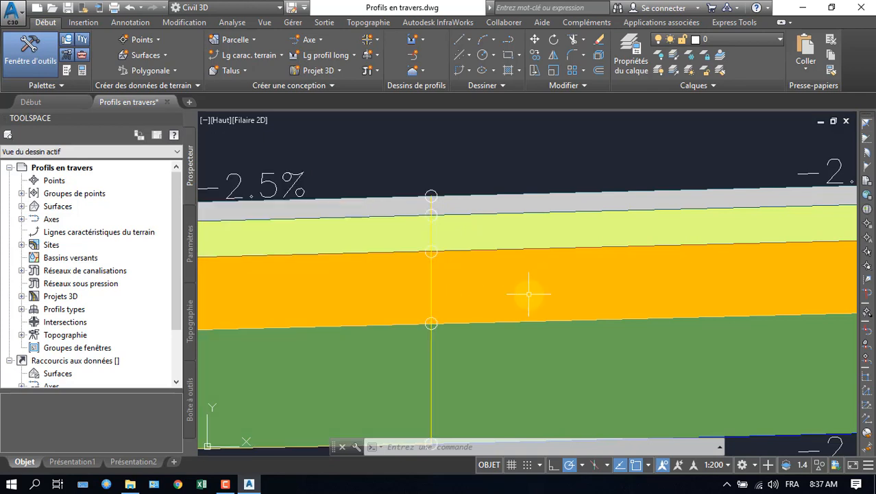
{"action": "scroll", "coordinate": [554, 198], "scroll_direction": "down", "scroll_amount": 5}
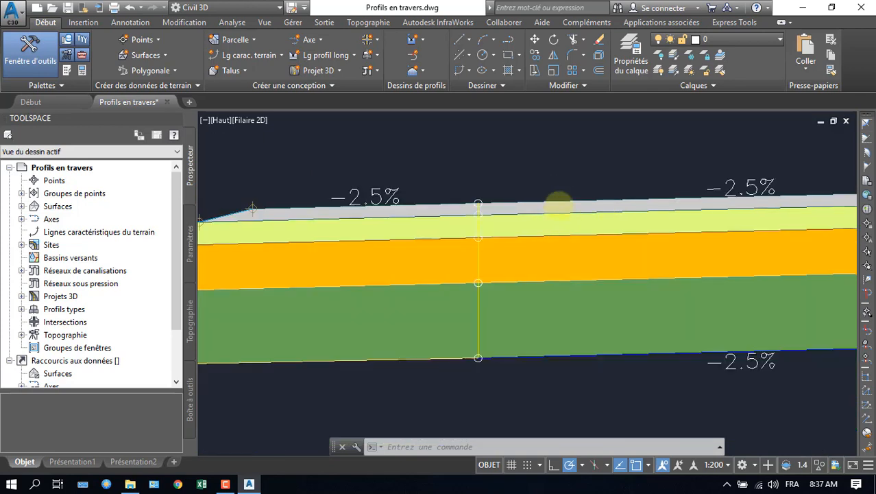
{"action": "mouse_move", "coordinate": [576, 332]}
{"action": "middle_mouse_down"}
{"action": "mouse_move", "coordinate": [384, 336]}
{"action": "mouse_move", "coordinate": [426, 298]}
{"action": "middle_mouse_up"}
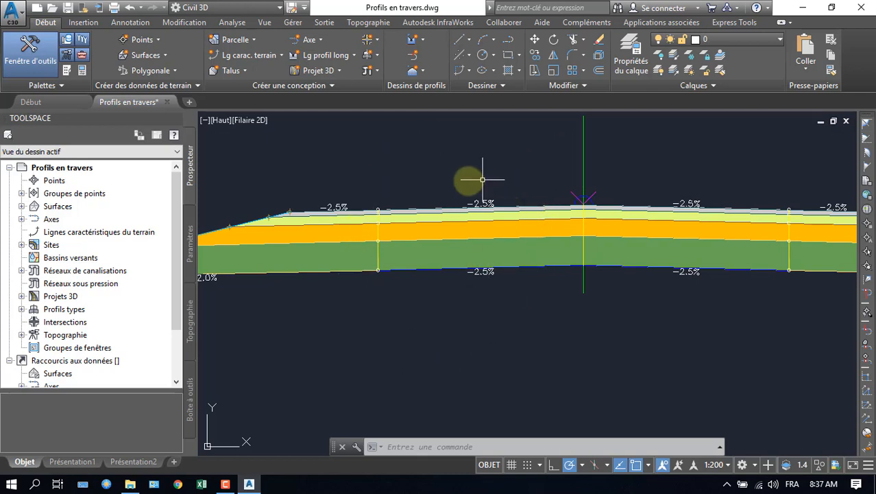
{"action": "scroll", "coordinate": [480, 314], "scroll_direction": "down", "scroll_amount": 5}
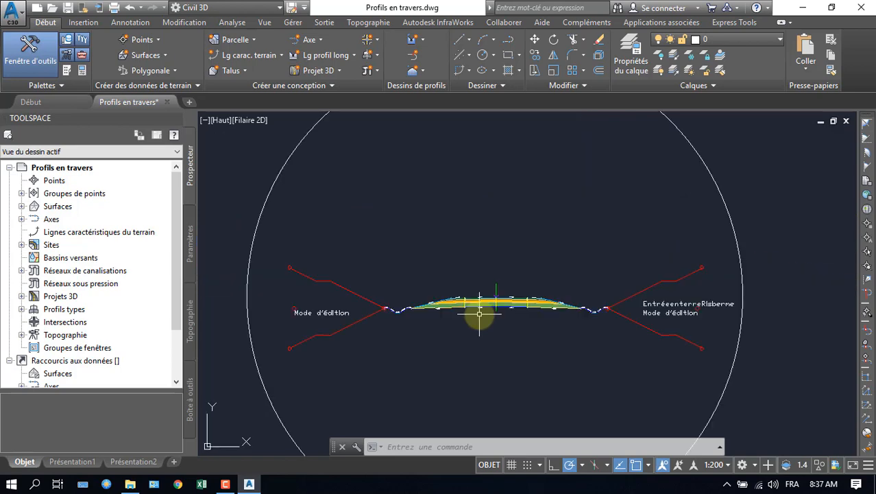
Step: Return to the cross-section views and examine a mixed cut-and-fill section with its pavement layers
{"action": "scroll", "coordinate": [550, 353], "scroll_direction": "down", "scroll_amount": 6}
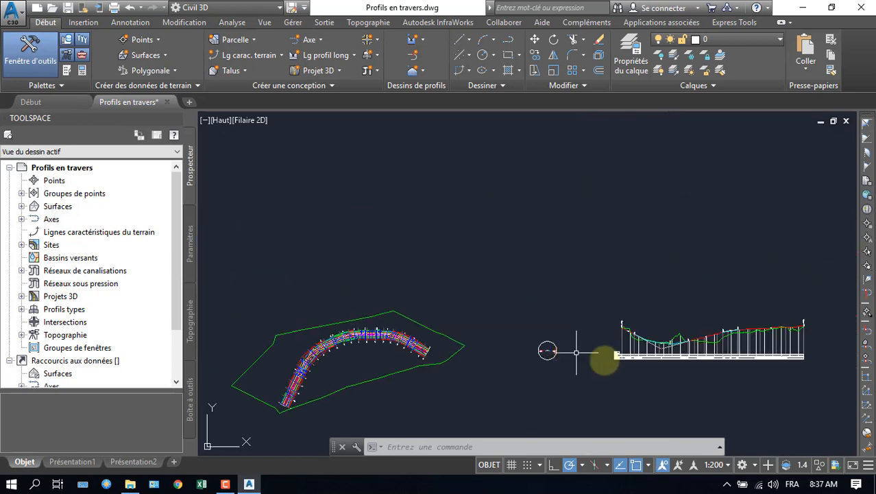
{"action": "middle_click_drag", "start_coordinate": [595, 357], "coordinate": [456, 303]}
{"action": "scroll", "coordinate": [645, 312], "scroll_direction": "up", "scroll_amount": 2}
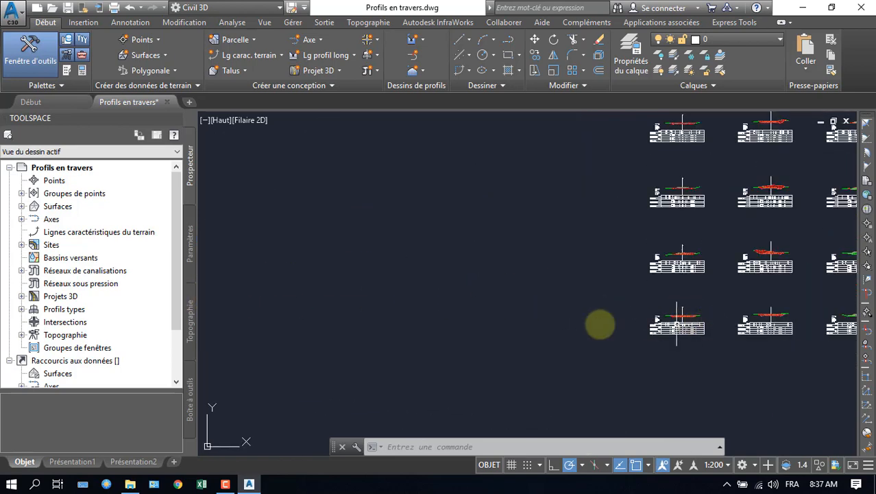
{"action": "middle_click_drag", "start_coordinate": [597, 378], "coordinate": [375, 324]}
{"action": "scroll", "coordinate": [525, 329], "scroll_direction": "up", "scroll_amount": 5}
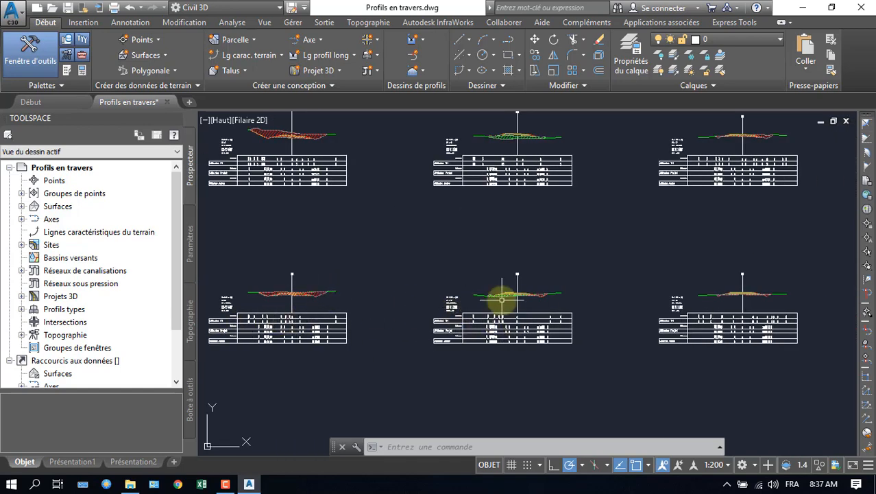
{"action": "scroll", "coordinate": [505, 298], "scroll_direction": "up", "scroll_amount": 5}
{"action": "scroll", "coordinate": [505, 298], "scroll_direction": "up", "scroll_amount": 2}
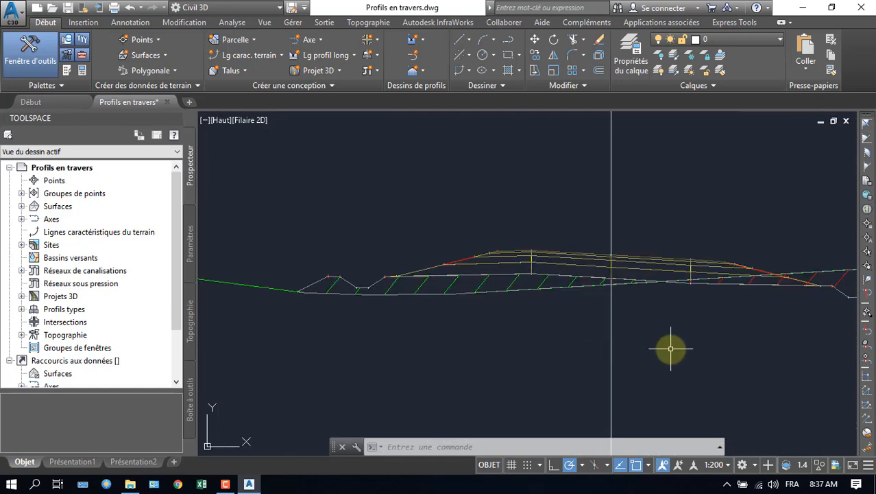
{"action": "middle_click_drag", "start_coordinate": [673, 351], "coordinate": [349, 354]}
{"action": "scroll", "coordinate": [573, 299], "scroll_direction": "down", "scroll_amount": 8}
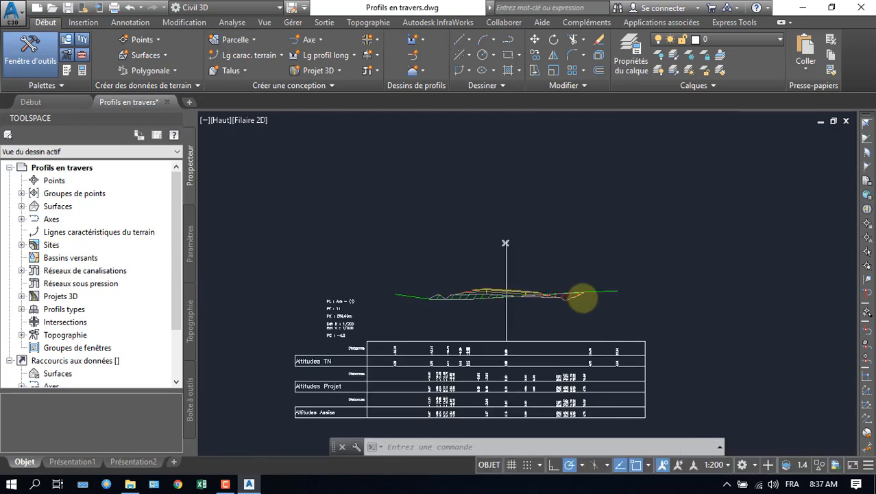
{"action": "scroll", "coordinate": [374, 360], "scroll_direction": "down", "scroll_amount": 2}
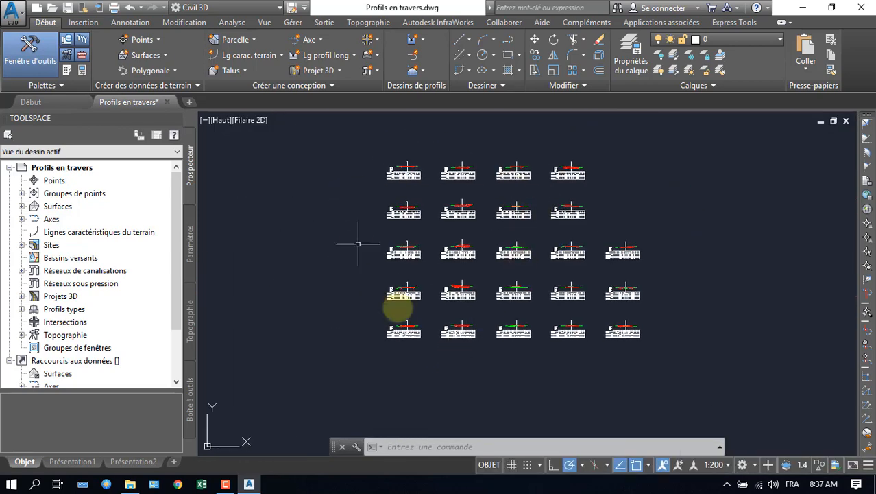
Step: Open the view group properties of the cross-section views from the first view in the lowest row
{"action": "scroll", "coordinate": [401, 352], "scroll_direction": "up", "scroll_amount": 6}
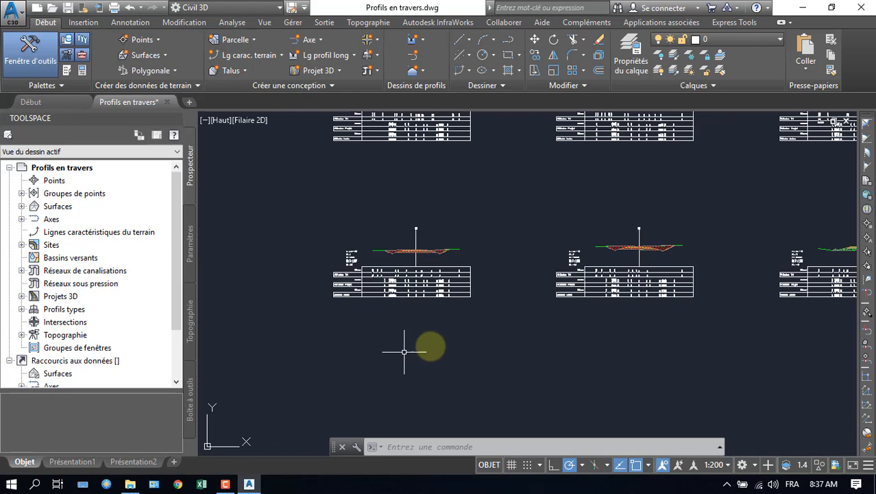
{"action": "left_click", "coordinate": [465, 298]}
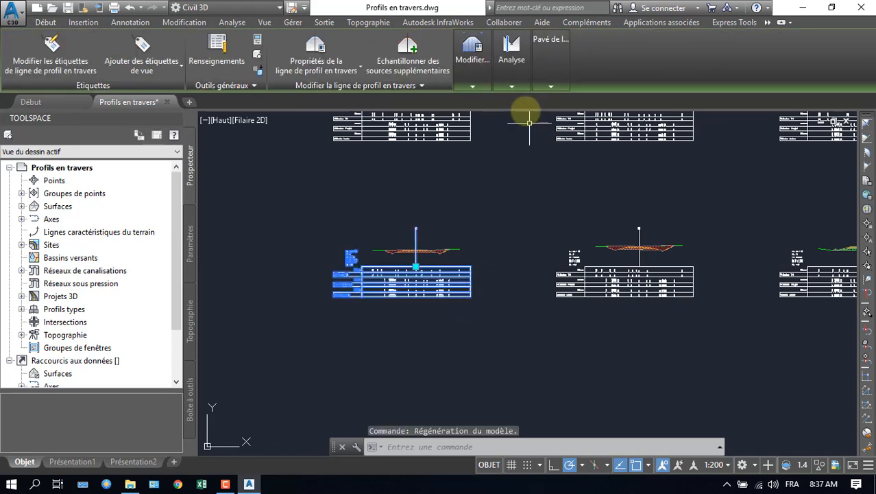
{"action": "mouse_move", "coordinate": [551, 67]}
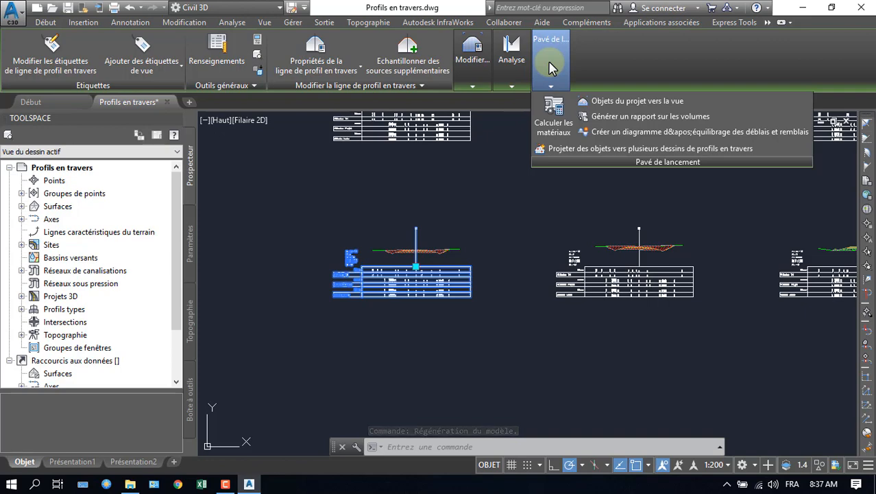
{"action": "mouse_move", "coordinate": [473, 65]}
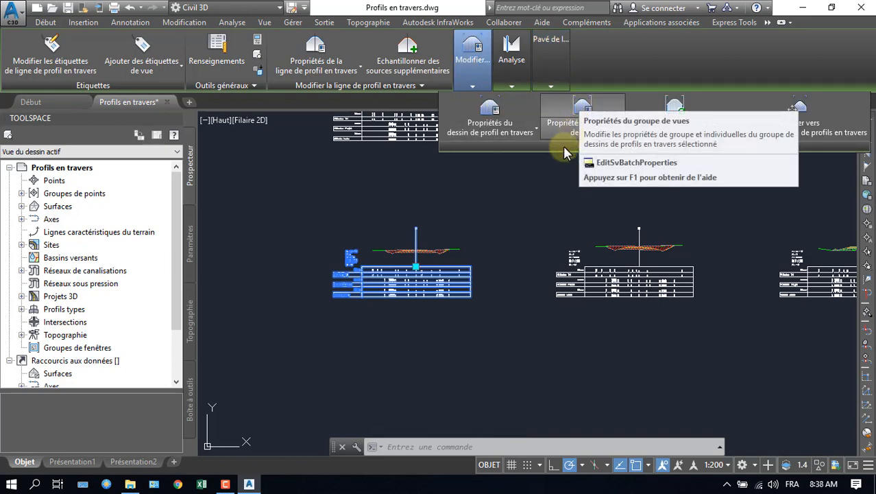
{"action": "left_click", "coordinate": [582, 109]}
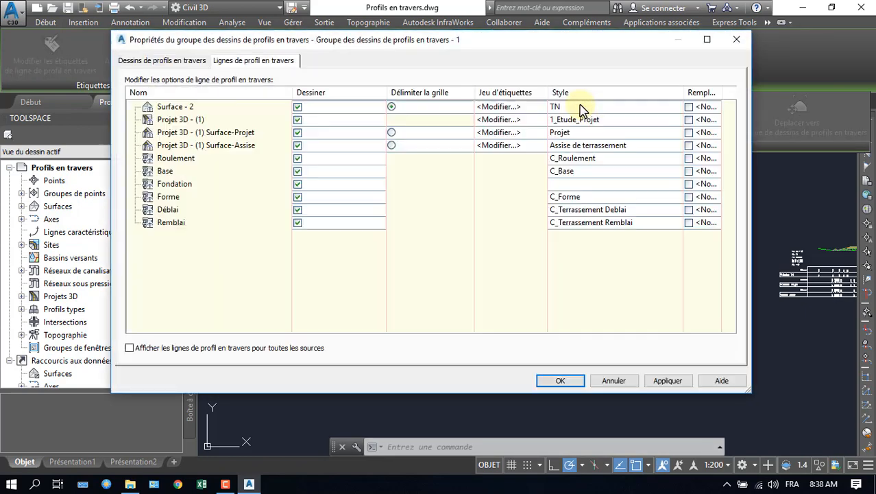
{"action": "left_click_drag", "start_coordinate": [464, 53], "coordinate": [519, 69]}
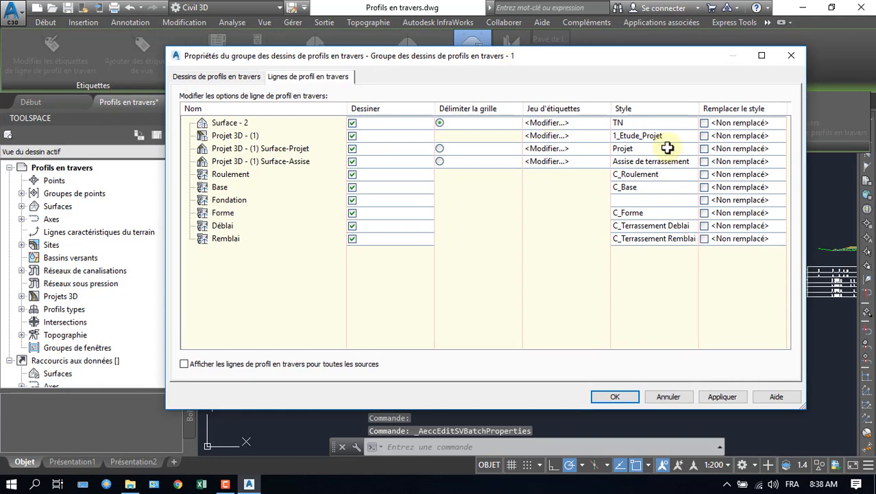
Step: Review the section line entries and styles for the materials from Roulement to Remblai in the view group properties
{"action": "left_click", "coordinate": [216, 174]}
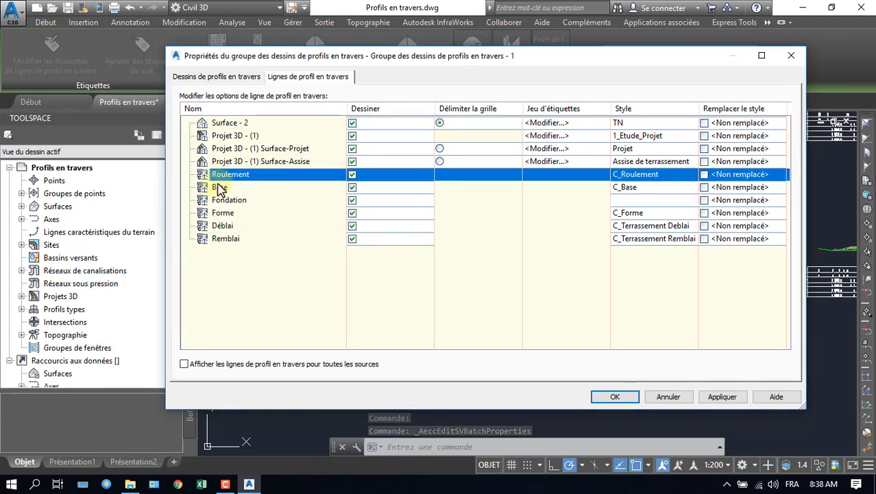
{"action": "left_click", "coordinate": [217, 187]}
{"action": "left_click", "coordinate": [218, 200]}
{"action": "left_click", "coordinate": [220, 214]}
{"action": "left_click", "coordinate": [222, 226]}
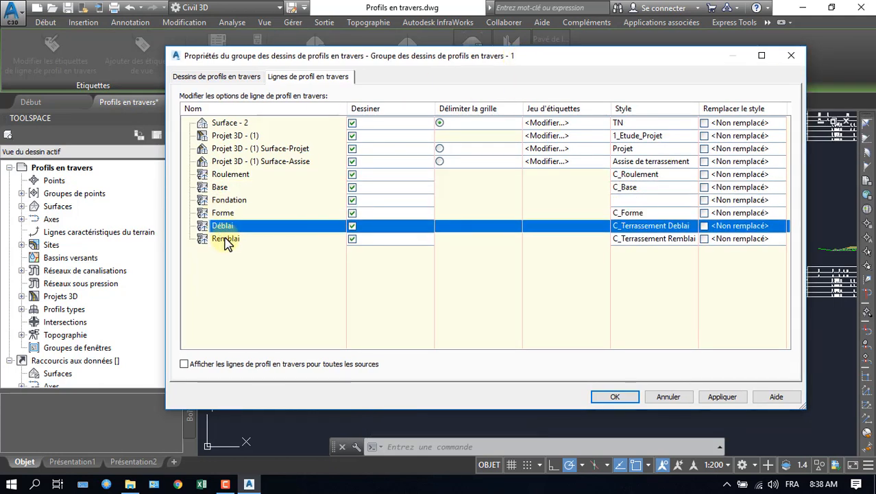
{"action": "left_click", "coordinate": [225, 238]}
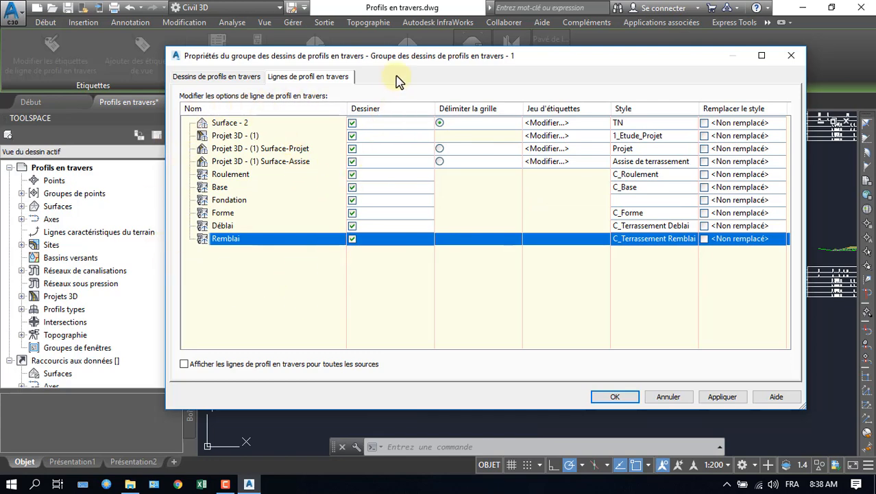
{"action": "mouse_move", "coordinate": [398, 58]}
{"action": "left_mouse_down"}
{"action": "mouse_move", "coordinate": [417, 94]}
{"action": "mouse_move", "coordinate": [457, 314]}
{"action": "mouse_move", "coordinate": [392, 161]}
{"action": "mouse_move", "coordinate": [404, 58]}
{"action": "left_mouse_up"}
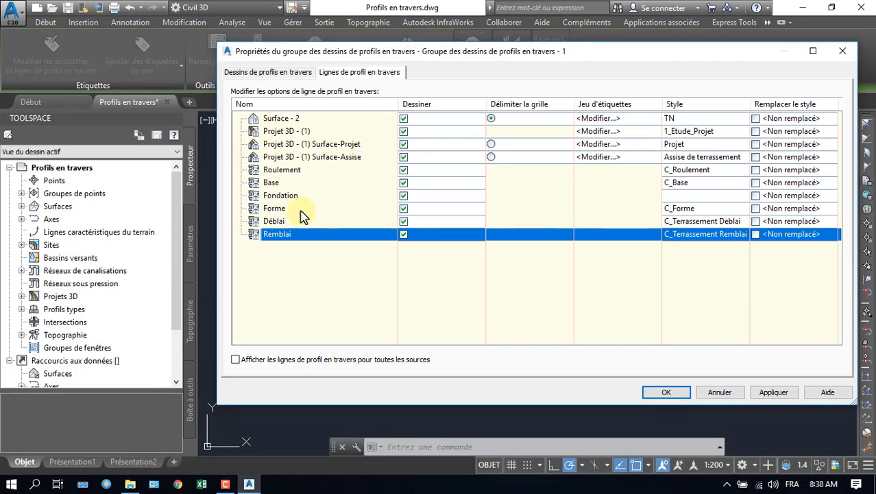
{"action": "left_click", "coordinate": [278, 223]}
{"action": "left_click", "coordinate": [276, 234]}
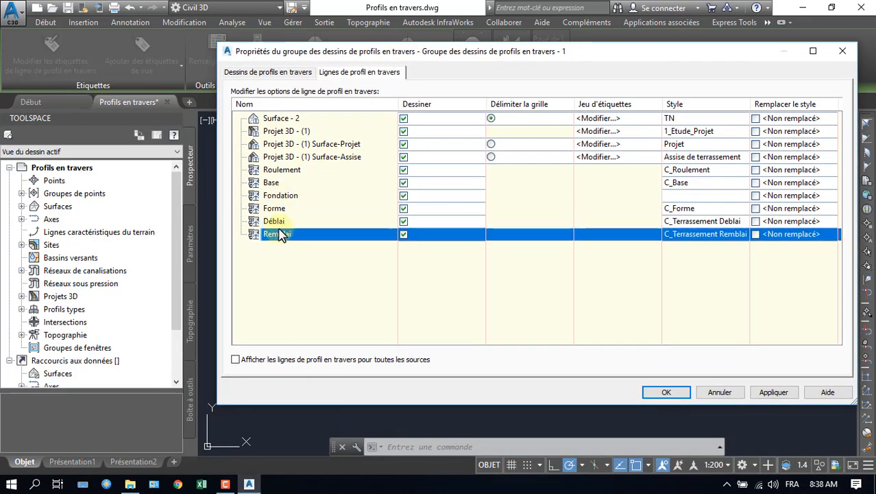
{"action": "left_click", "coordinate": [279, 225]}
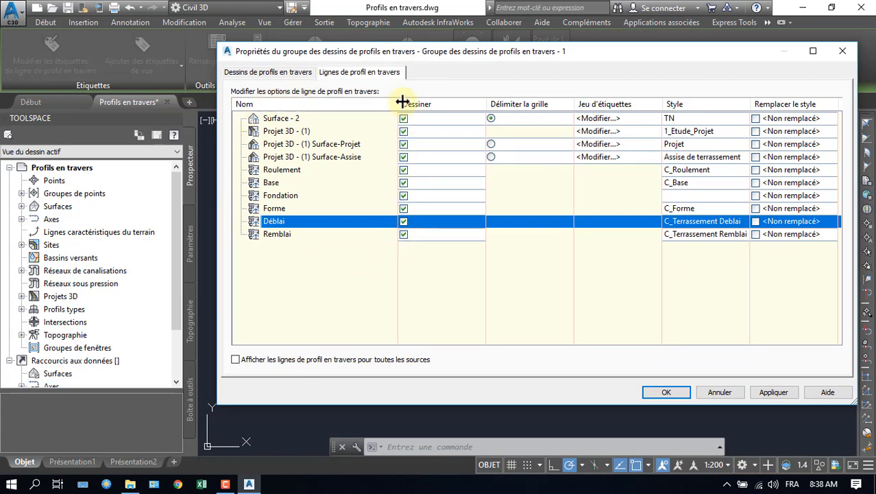
Step: Open the prism volume table settings for the whole cross-section view group
{"action": "left_click", "coordinate": [278, 72]}
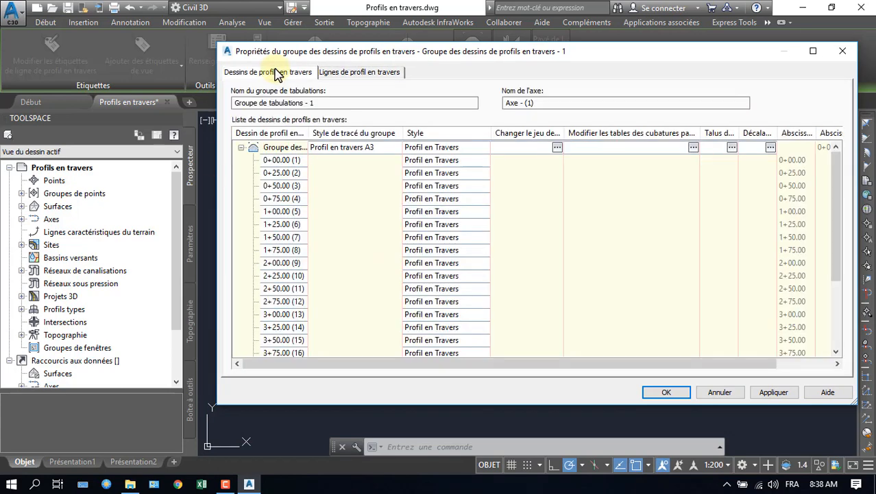
{"action": "left_click_drag", "start_coordinate": [414, 56], "coordinate": [294, 40]}
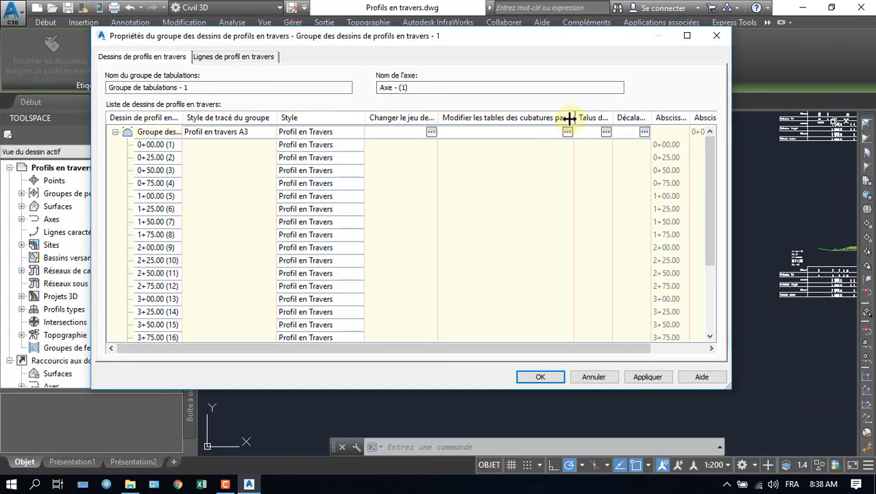
{"action": "left_click_drag", "start_coordinate": [570, 118], "coordinate": [484, 118]}
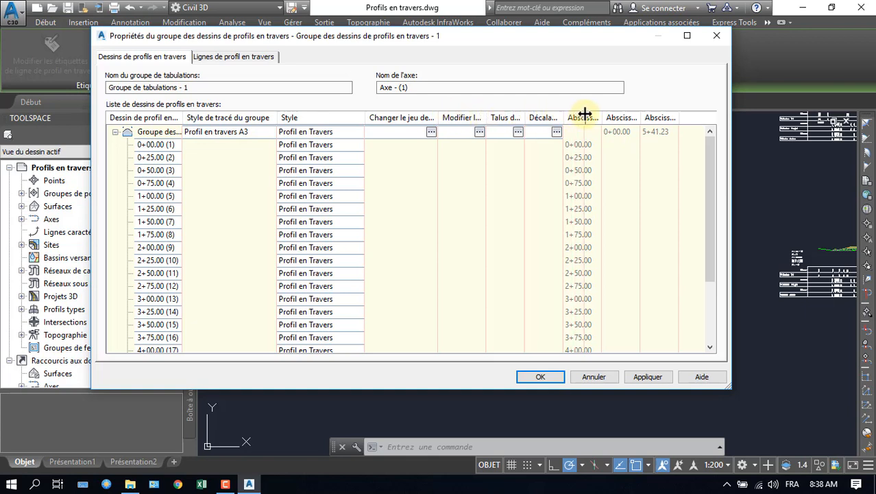
{"action": "left_click_drag", "start_coordinate": [585, 114], "coordinate": [587, 114]}
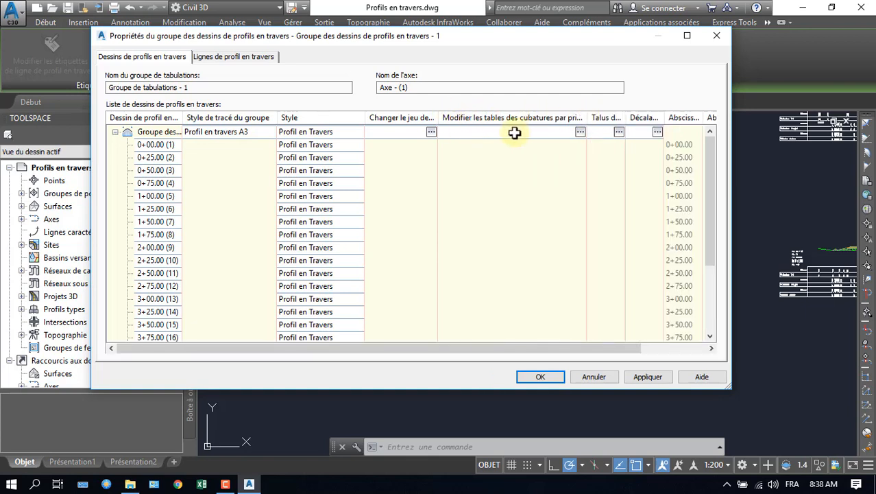
{"action": "left_click", "coordinate": [579, 131]}
{"action": "left_click", "coordinate": [579, 131]}
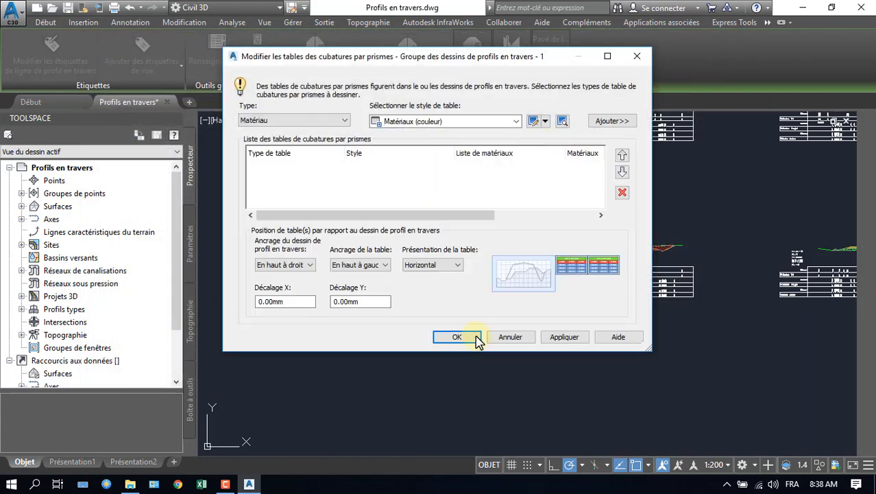
Step: Add a Matériau table in the Matériaux (couleur) style for Roulement, Base, Fondation and Forme, keeping Liste des matériaux - (1)
{"action": "left_click_drag", "start_coordinate": [353, 67], "coordinate": [353, 84]}
{"action": "left_click", "coordinate": [340, 140]}
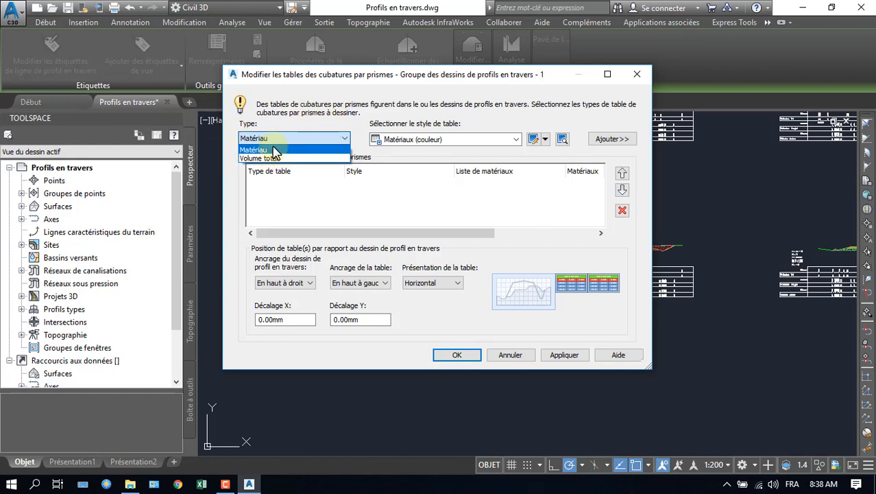
{"action": "left_click", "coordinate": [275, 150]}
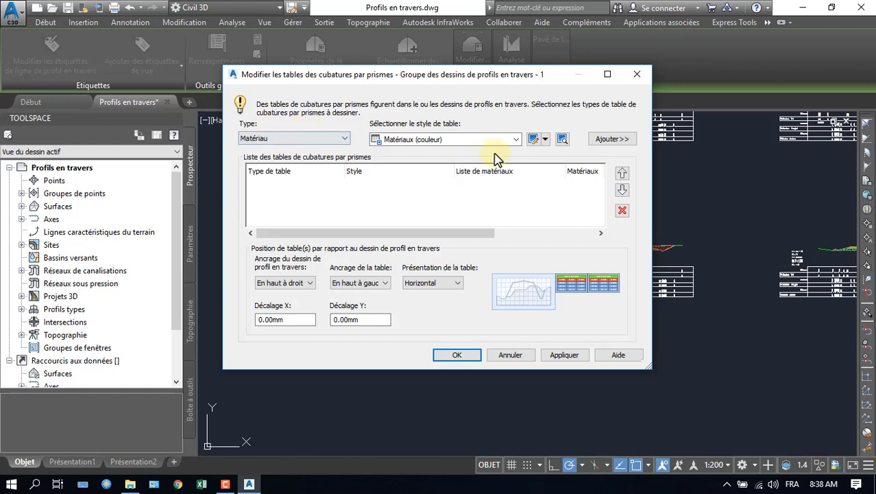
{"action": "left_click", "coordinate": [517, 141]}
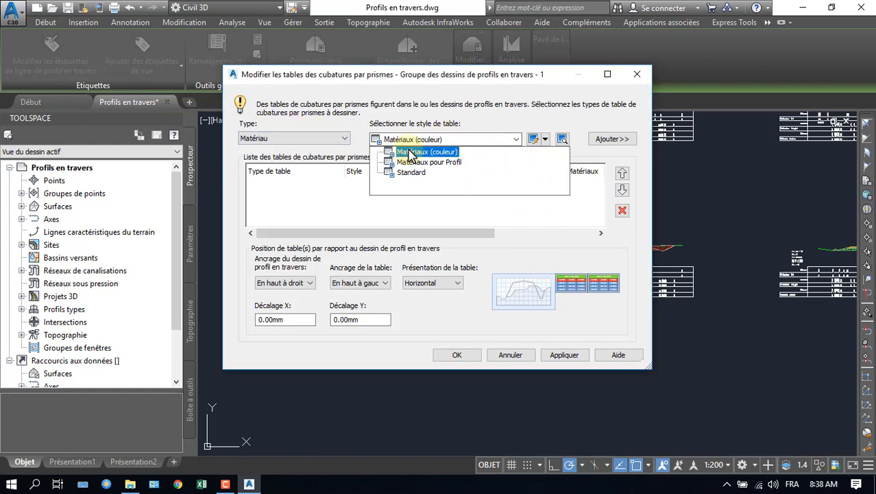
{"action": "left_click", "coordinate": [410, 154]}
{"action": "left_click", "coordinate": [601, 139]}
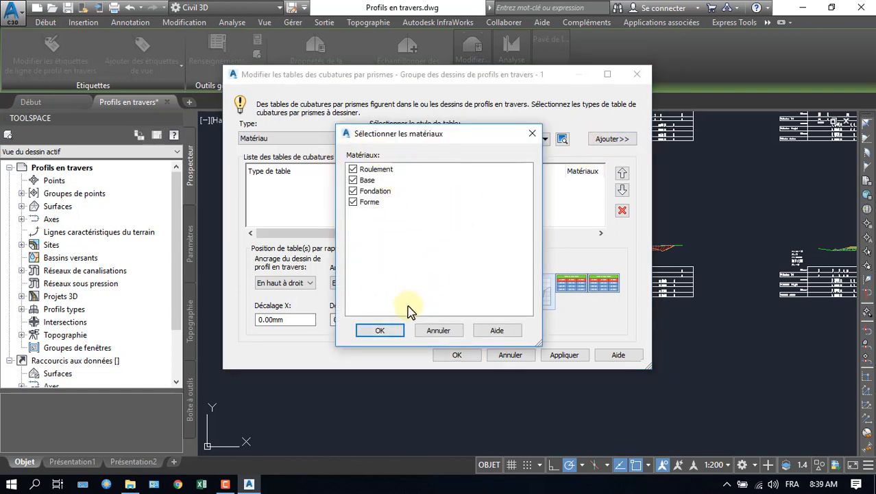
{"action": "left_click", "coordinate": [380, 330]}
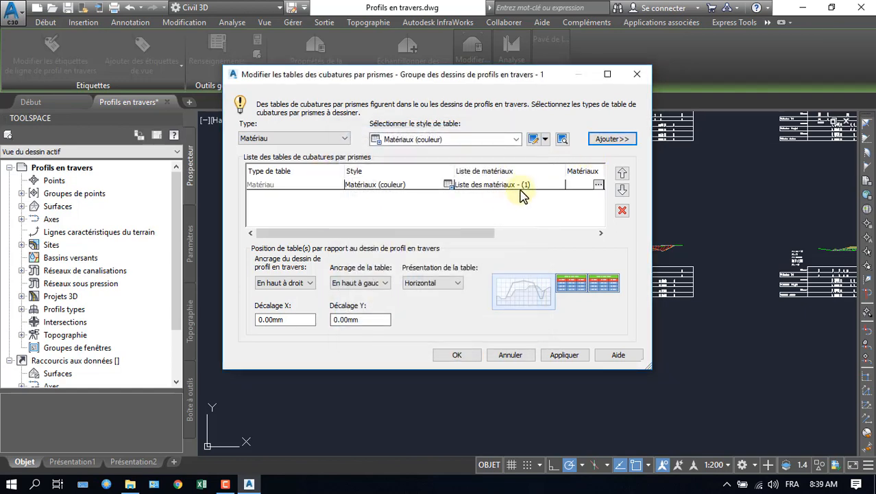
{"action": "left_click", "coordinate": [526, 185]}
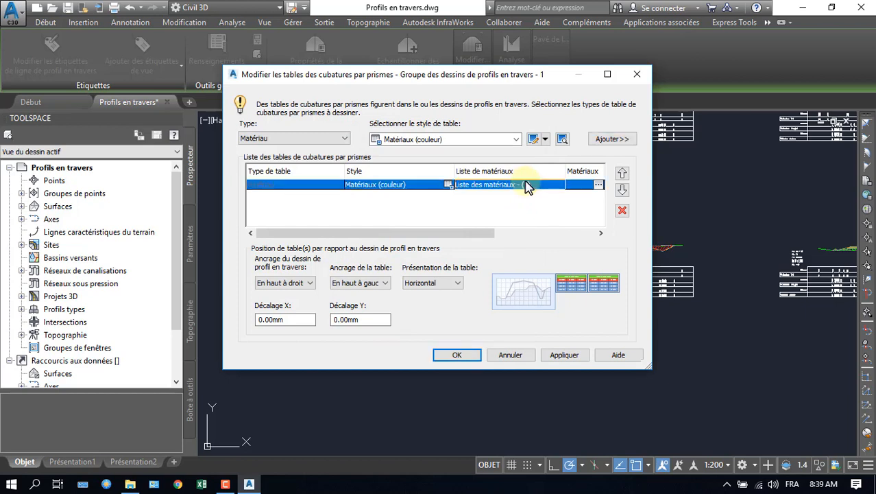
{"action": "left_click", "coordinate": [527, 185]}
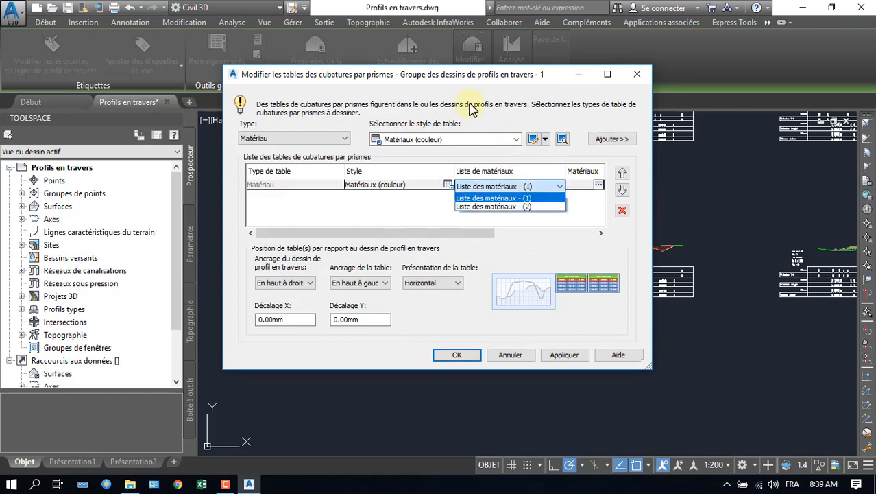
{"action": "left_click", "coordinate": [472, 110]}
Step: Add a Volume total table in the Standard style and assign it Liste des matériaux - (2)
{"action": "left_click", "coordinate": [280, 138]}
{"action": "left_click", "coordinate": [266, 158]}
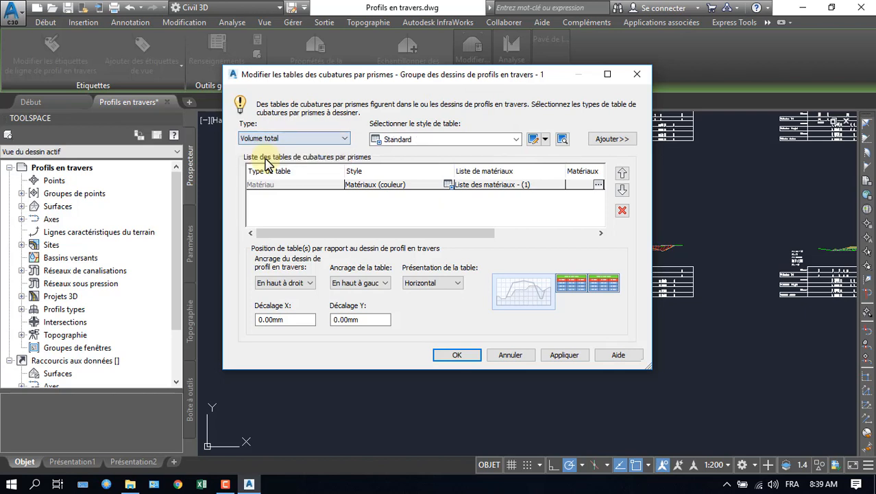
{"action": "left_click", "coordinate": [516, 139]}
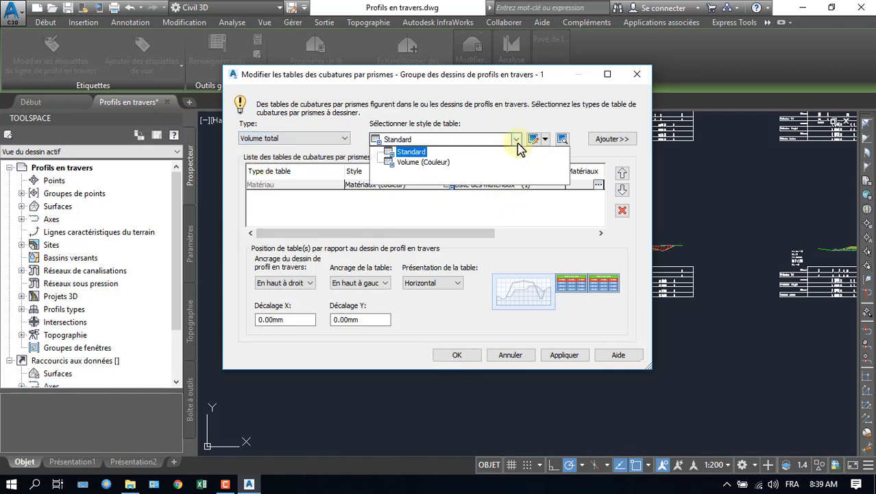
{"action": "left_click", "coordinate": [410, 153]}
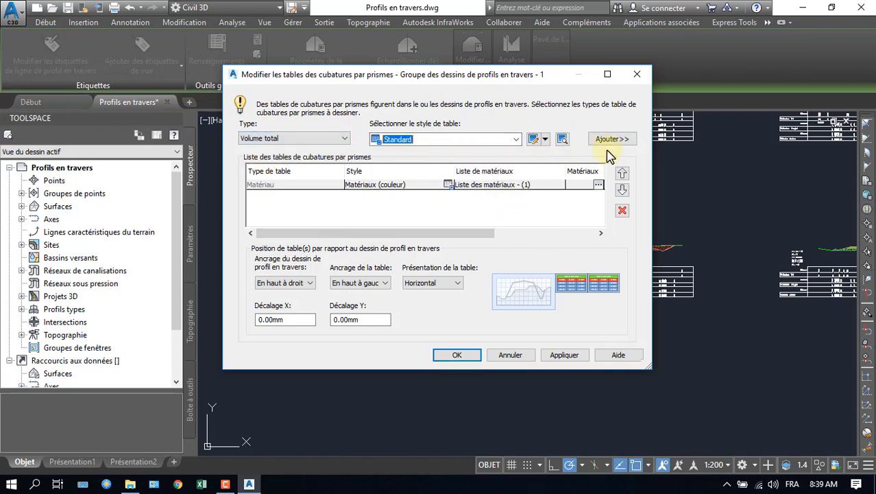
{"action": "left_click", "coordinate": [614, 140]}
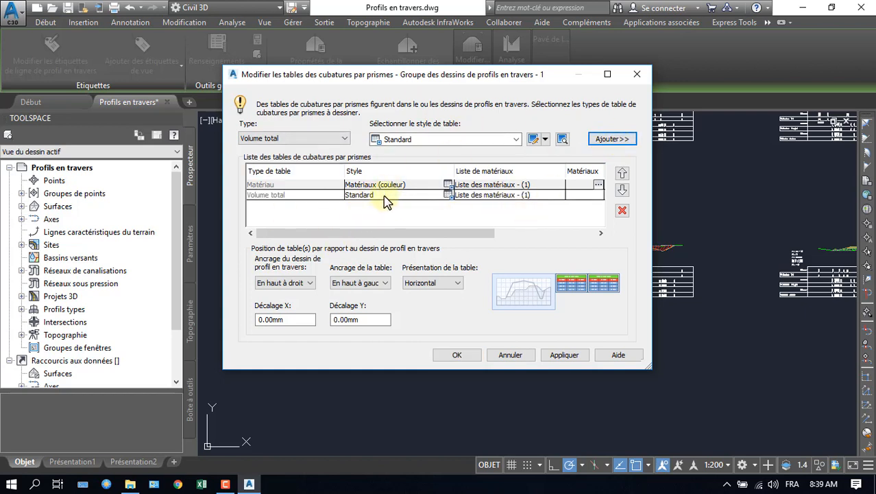
{"action": "left_click", "coordinate": [535, 201]}
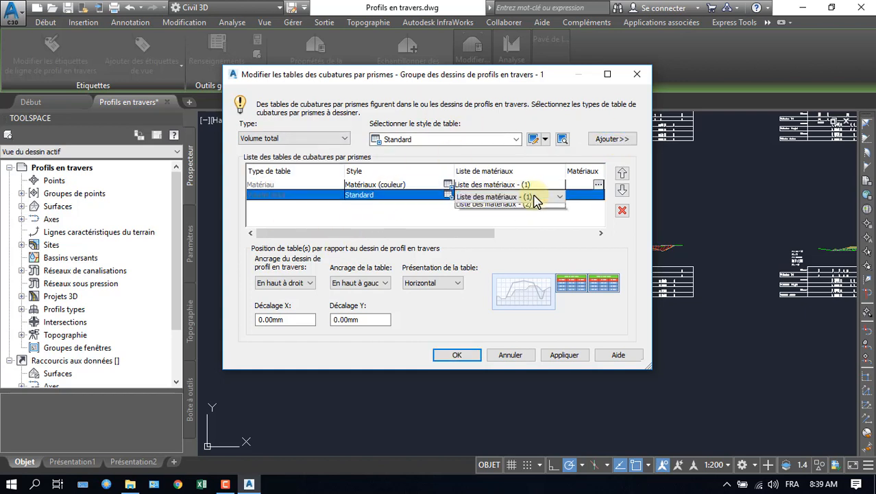
{"action": "left_click", "coordinate": [527, 219]}
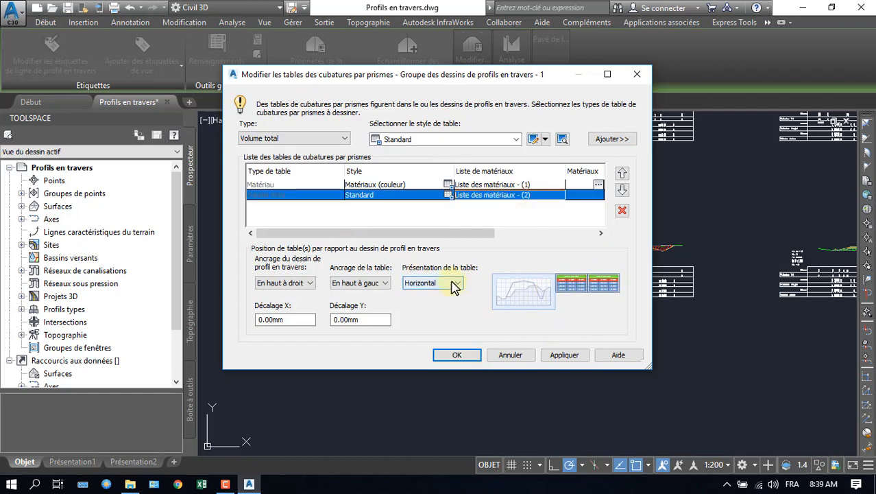
Step: Try the table anchor En haut à droite with the Horizontal layout and set it back to En haut à gauche
{"action": "left_click", "coordinate": [454, 286]}
{"action": "left_click", "coordinate": [429, 293]}
{"action": "left_click", "coordinate": [364, 282]}
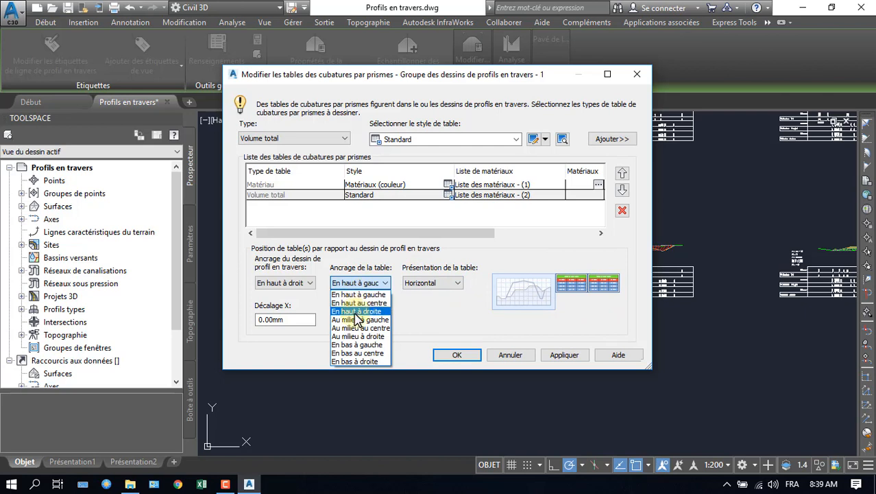
{"action": "left_click", "coordinate": [356, 312]}
{"action": "left_click", "coordinate": [381, 283]}
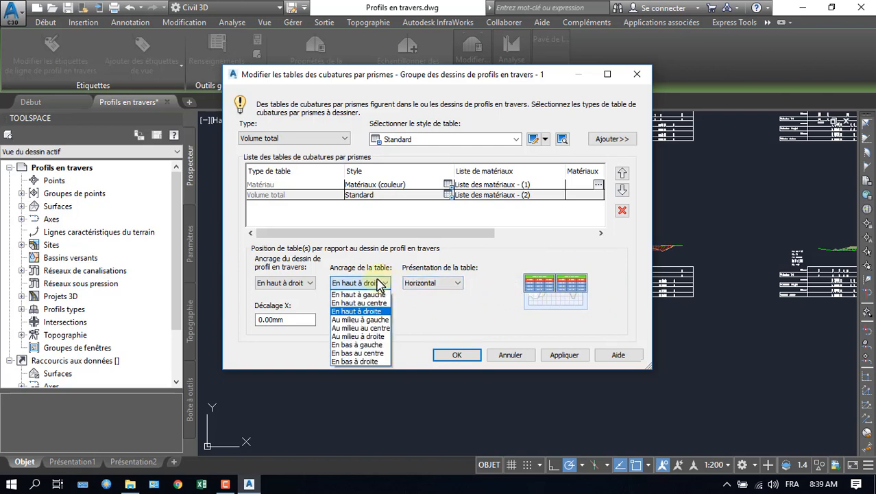
{"action": "left_click", "coordinate": [384, 301]}
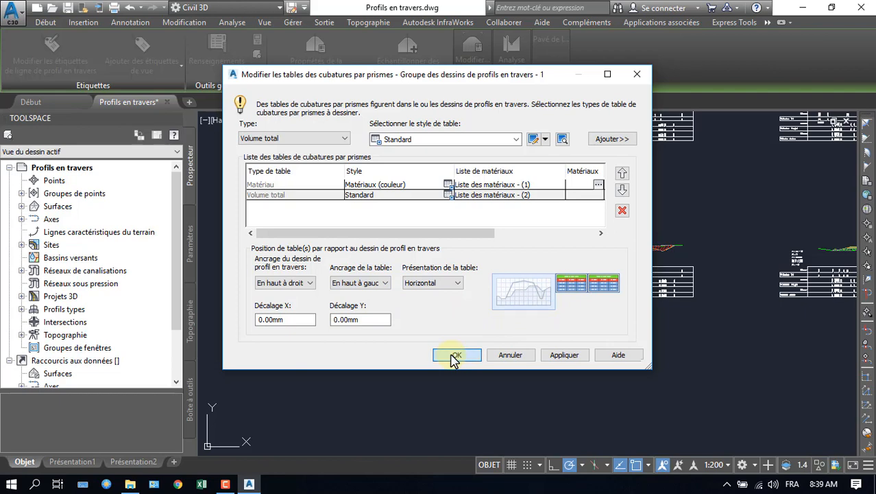
Step: Apply the volume tables to the cross-section view group and update the group layout so the views make room for them
{"action": "left_click", "coordinate": [456, 355]}
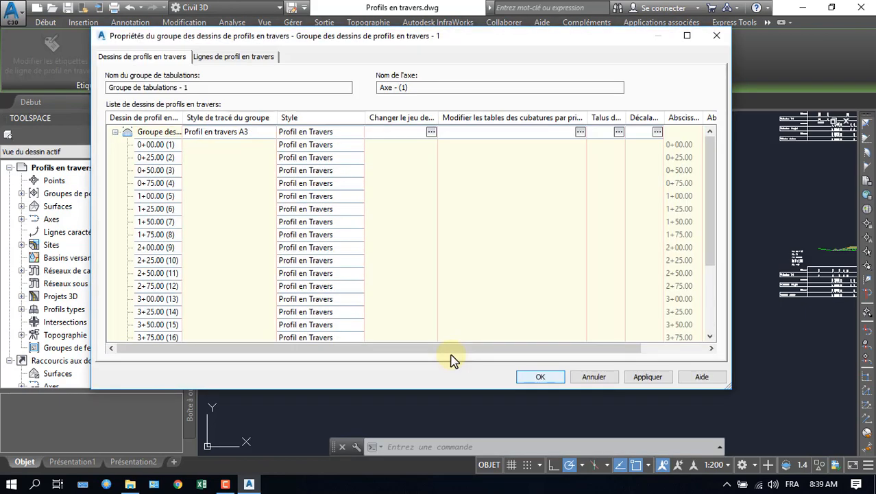
{"action": "left_click", "coordinate": [541, 376]}
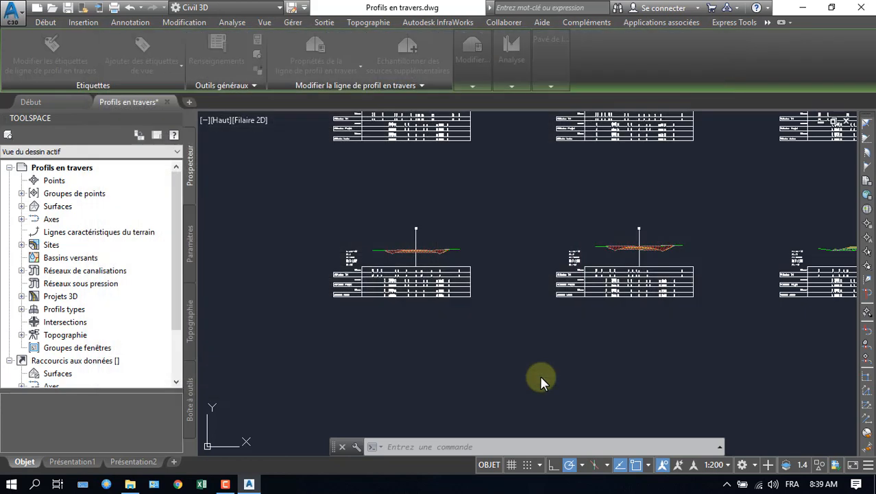
{"action": "scroll", "coordinate": [686, 274], "scroll_direction": "down", "scroll_amount": 2}
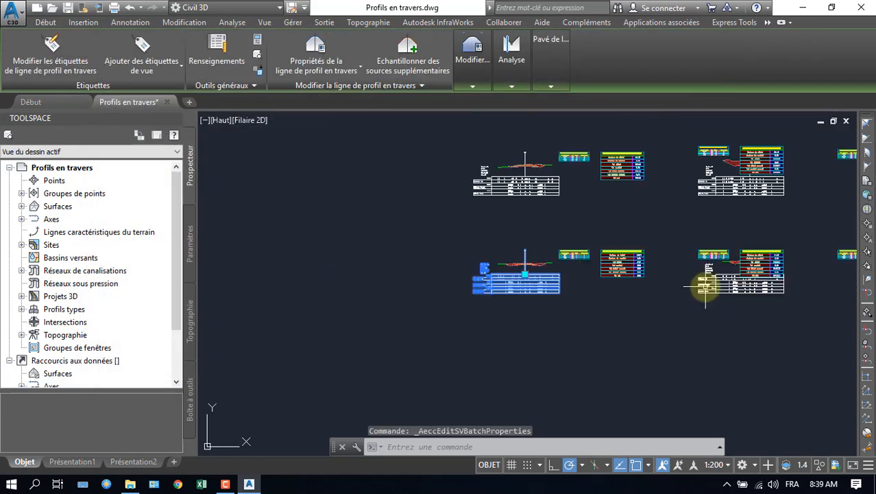
{"action": "middle_click_drag", "start_coordinate": [698, 268], "coordinate": [502, 291]}
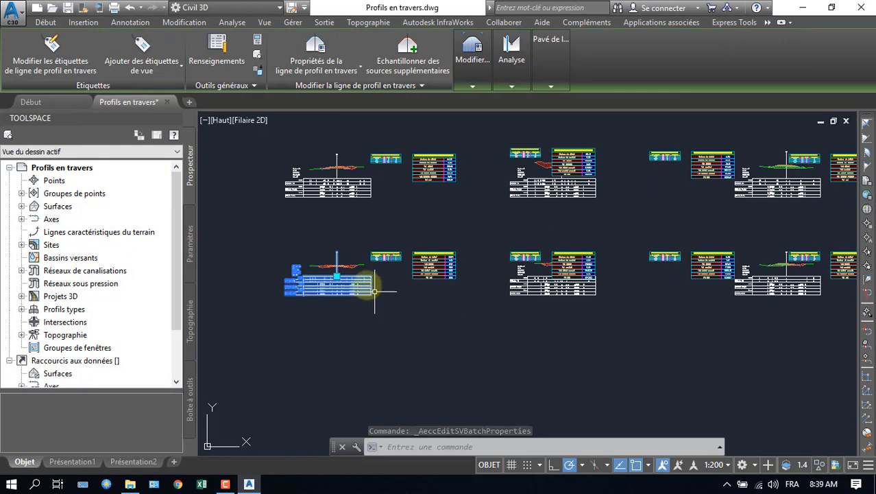
{"action": "left_click", "coordinate": [470, 62]}
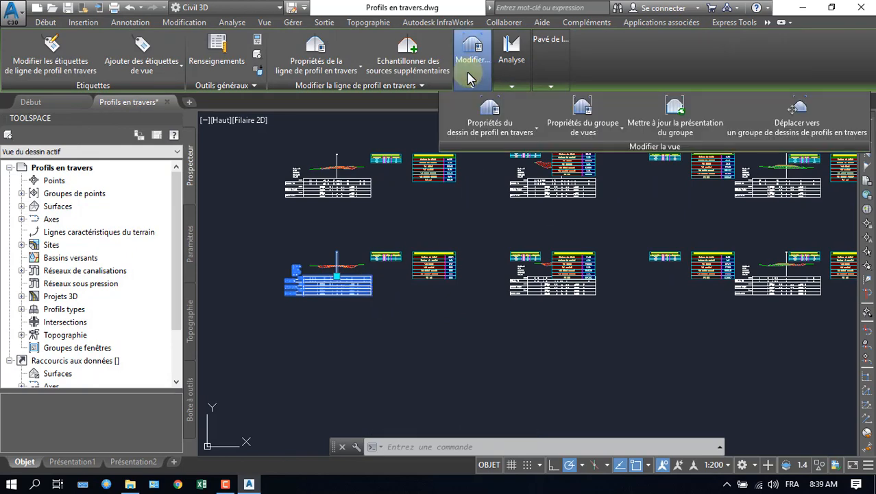
{"action": "left_click", "coordinate": [691, 107]}
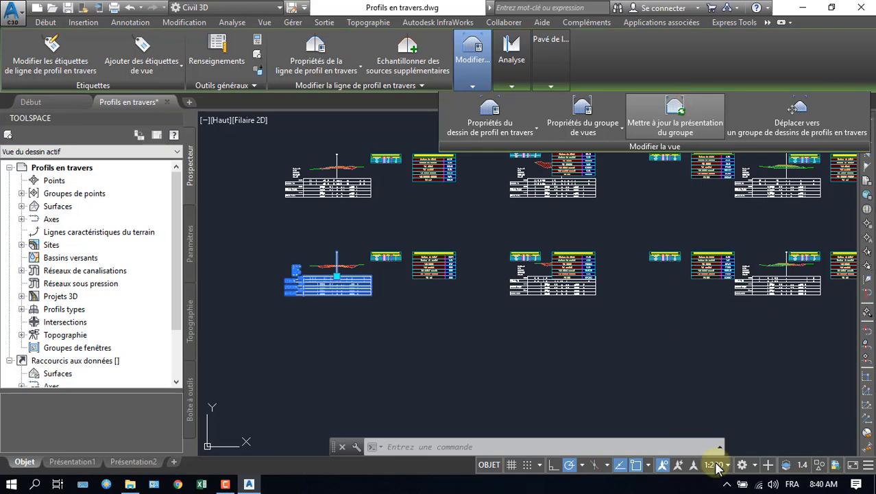
Step: Examine the material table beside the first cross-section view in the lowest row, at station 0+00.00
{"action": "scroll", "coordinate": [483, 341], "scroll_direction": "down", "scroll_amount": 5}
{"action": "scroll", "coordinate": [475, 341], "scroll_direction": "up", "scroll_amount": 8}
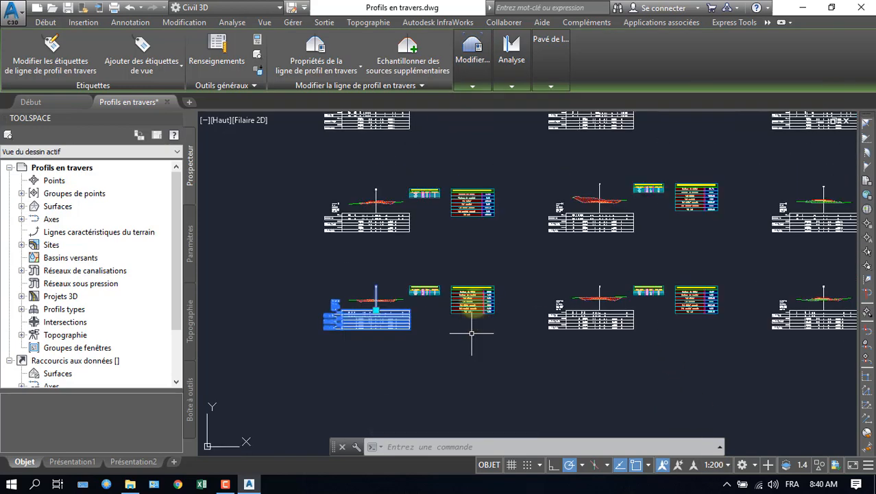
{"action": "scroll", "coordinate": [521, 206], "scroll_direction": "up", "scroll_amount": 3}
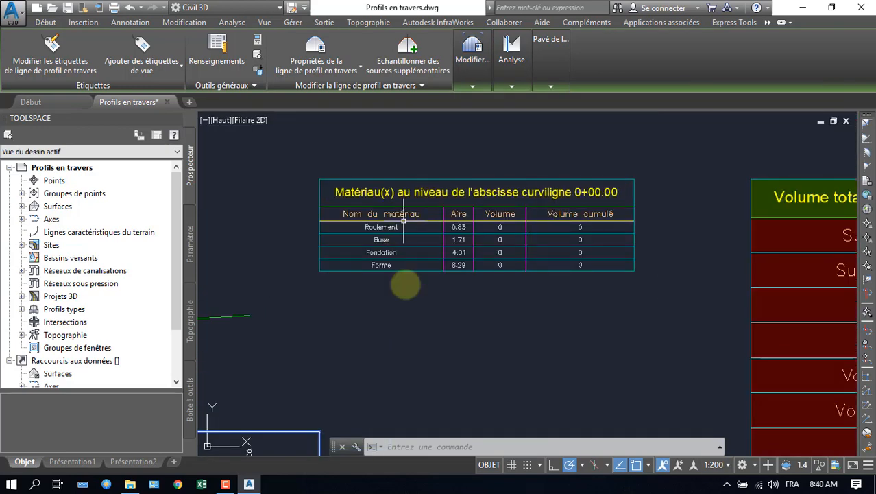
Step: Compare the layer areas in the material table at station 0+00.00 with the pavement layers drawn in its cross-section
{"action": "scroll", "coordinate": [456, 260], "scroll_direction": "up", "scroll_amount": 4}
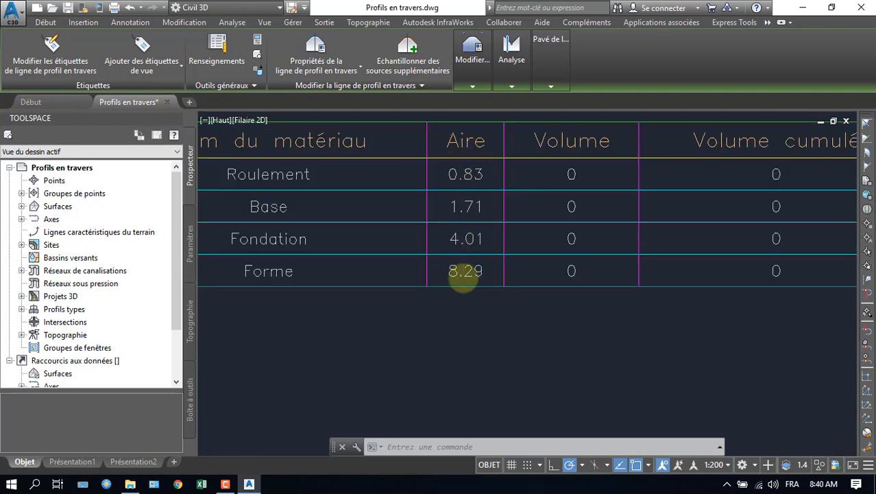
{"action": "scroll", "coordinate": [463, 273], "scroll_direction": "down", "scroll_amount": 4}
{"action": "scroll", "coordinate": [504, 248], "scroll_direction": "up", "scroll_amount": 2}
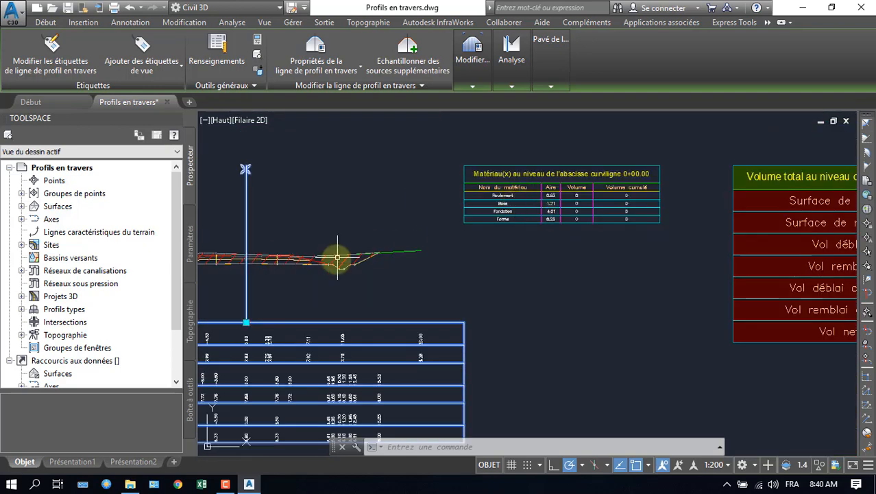
{"action": "scroll", "coordinate": [331, 257], "scroll_direction": "up", "scroll_amount": 2}
{"action": "middle_click_drag", "start_coordinate": [297, 280], "coordinate": [587, 266]}
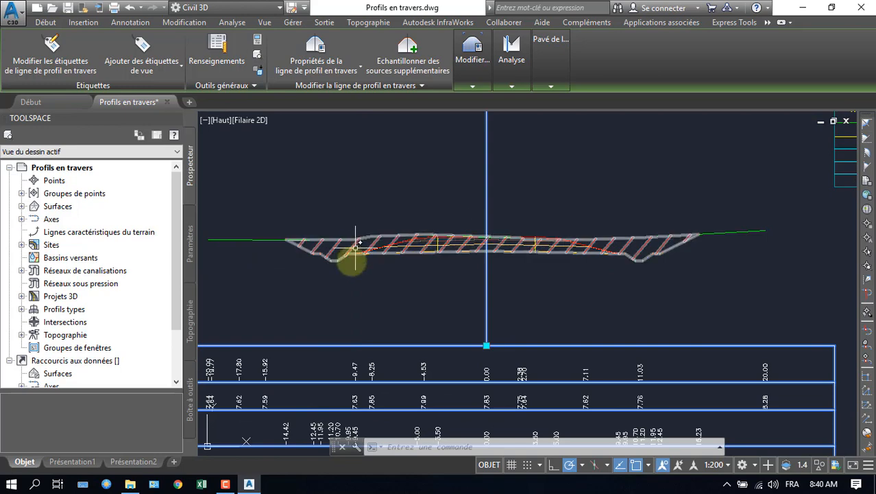
{"action": "scroll", "coordinate": [563, 247], "scroll_direction": "up", "scroll_amount": 5}
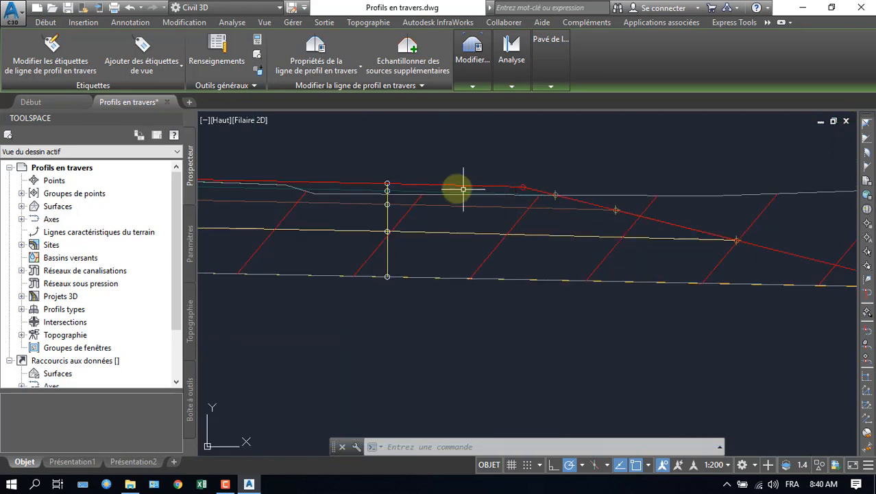
{"action": "scroll", "coordinate": [472, 256], "scroll_direction": "down", "scroll_amount": 6}
{"action": "middle_click_drag", "start_coordinate": [773, 257], "coordinate": [472, 294]}
{"action": "scroll", "coordinate": [472, 293], "scroll_direction": "up", "scroll_amount": 5}
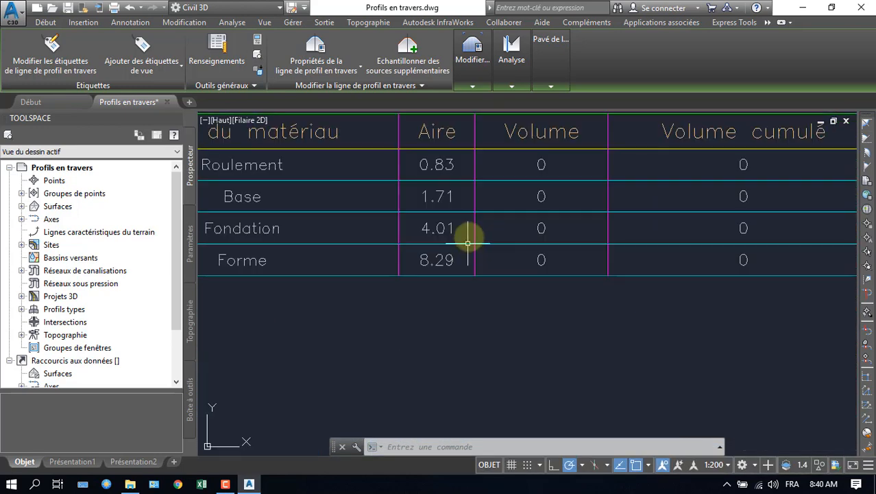
{"action": "scroll", "coordinate": [507, 242], "scroll_direction": "down", "scroll_amount": 2}
{"action": "scroll", "coordinate": [508, 242], "scroll_direction": "down", "scroll_amount": 4}
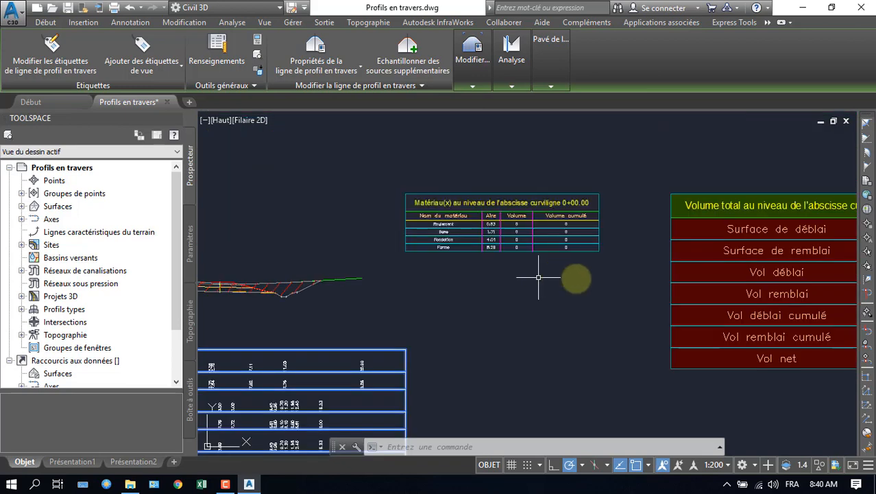
{"action": "scroll", "coordinate": [411, 212], "scroll_direction": "up", "scroll_amount": 4}
{"action": "scroll", "coordinate": [520, 288], "scroll_direction": "down", "scroll_amount": 4}
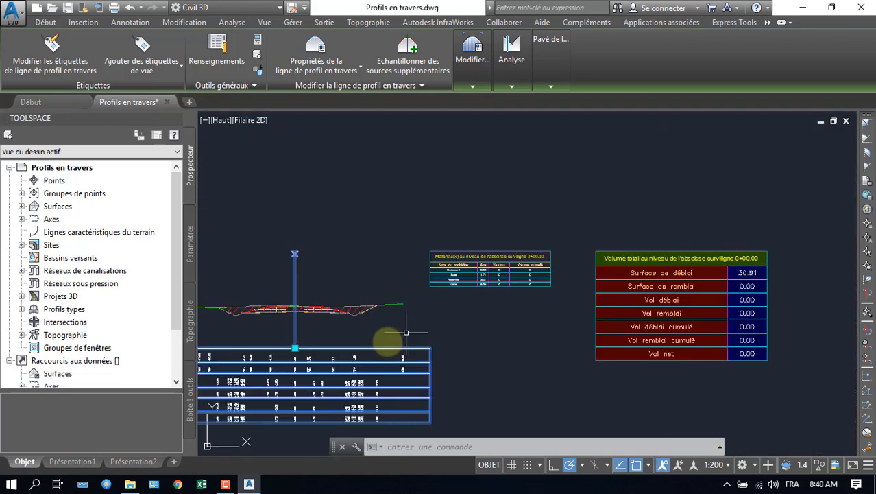
Step: Examine the cut and fill areas and volumes in the total volume table beside the station 0+00.00 section view
{"action": "middle_click_drag", "start_coordinate": [386, 336], "coordinate": [611, 255]}
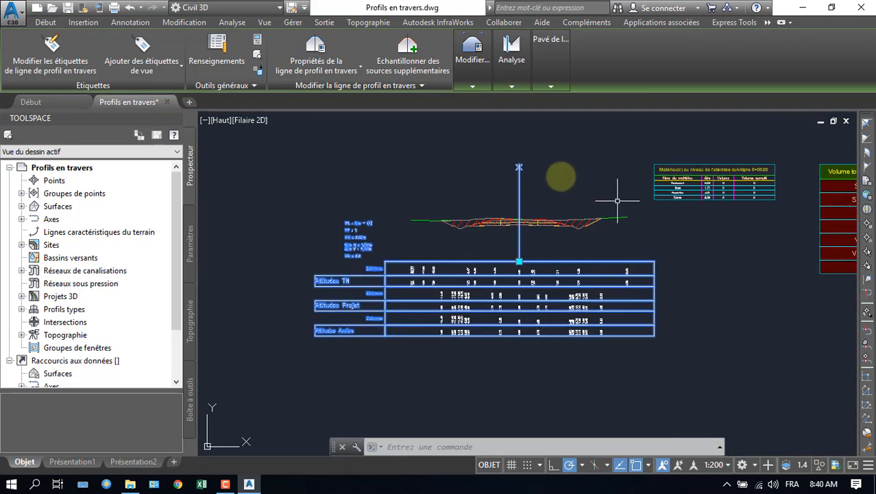
{"action": "middle_click_drag", "start_coordinate": [711, 232], "coordinate": [422, 290]}
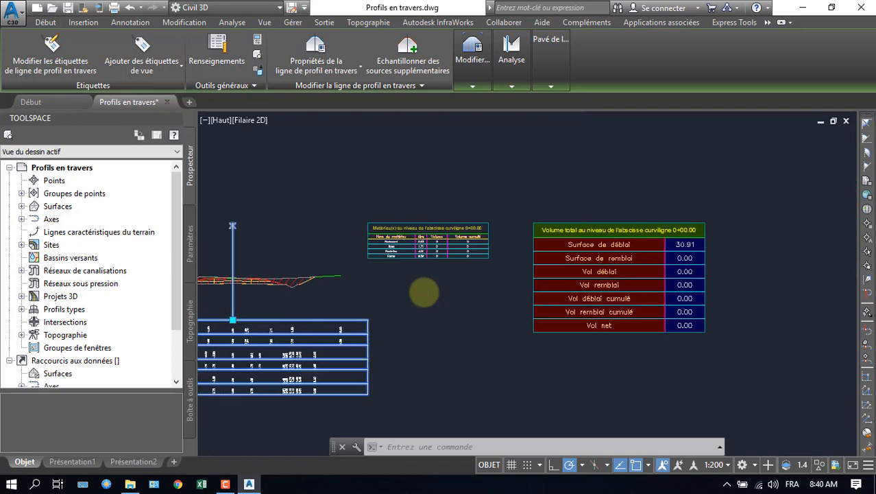
{"action": "scroll", "coordinate": [404, 309], "scroll_direction": "up", "scroll_amount": 3}
{"action": "scroll", "coordinate": [408, 261], "scroll_direction": "down", "scroll_amount": 2}
{"action": "scroll", "coordinate": [407, 262], "scroll_direction": "down", "scroll_amount": 3}
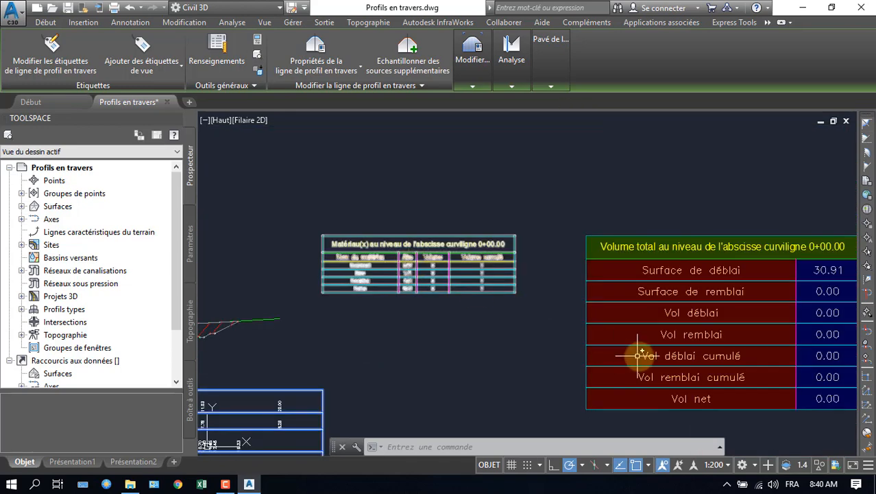
{"action": "middle_click_drag", "start_coordinate": [636, 355], "coordinate": [485, 265]}
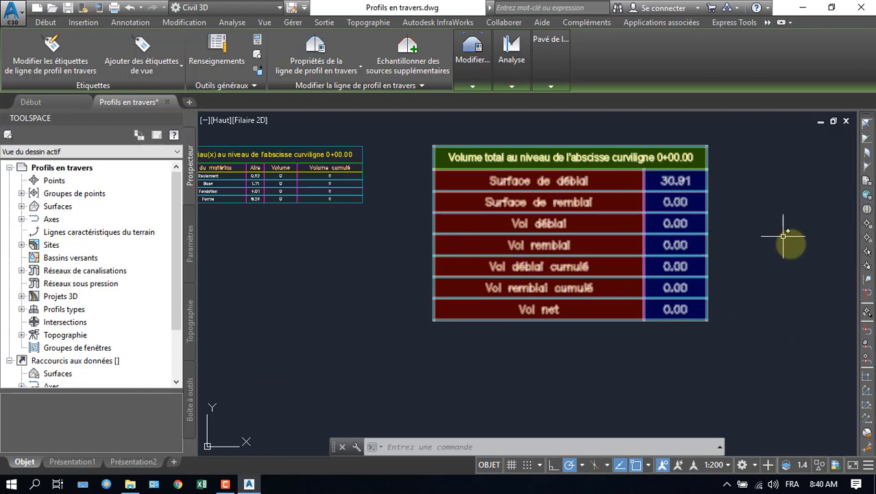
{"action": "scroll", "coordinate": [600, 183], "scroll_direction": "down", "scroll_amount": 5}
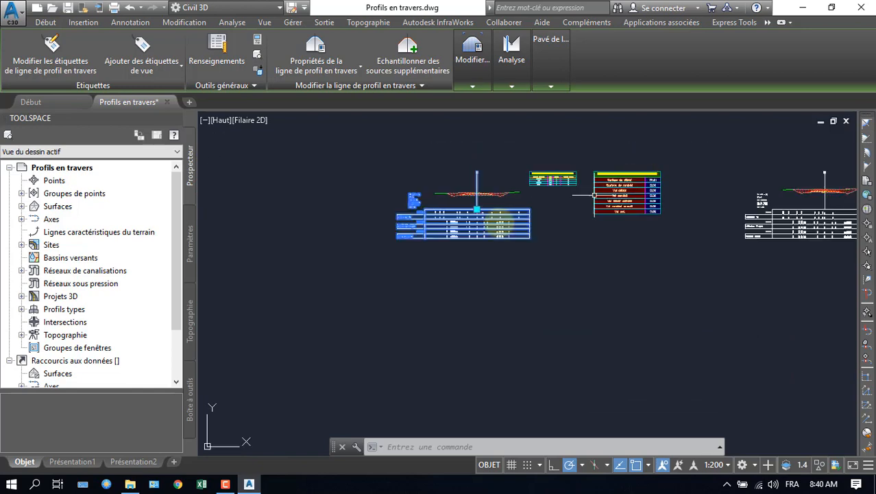
{"action": "scroll", "coordinate": [464, 190], "scroll_direction": "up", "scroll_amount": 5}
{"action": "scroll", "coordinate": [339, 246], "scroll_direction": "down", "scroll_amount": 7}
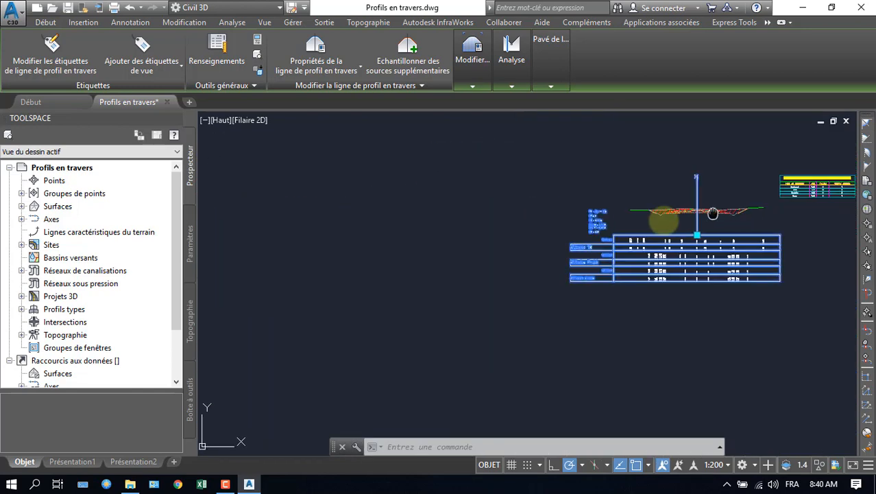
{"action": "scroll", "coordinate": [592, 216], "scroll_direction": "up", "scroll_amount": 6}
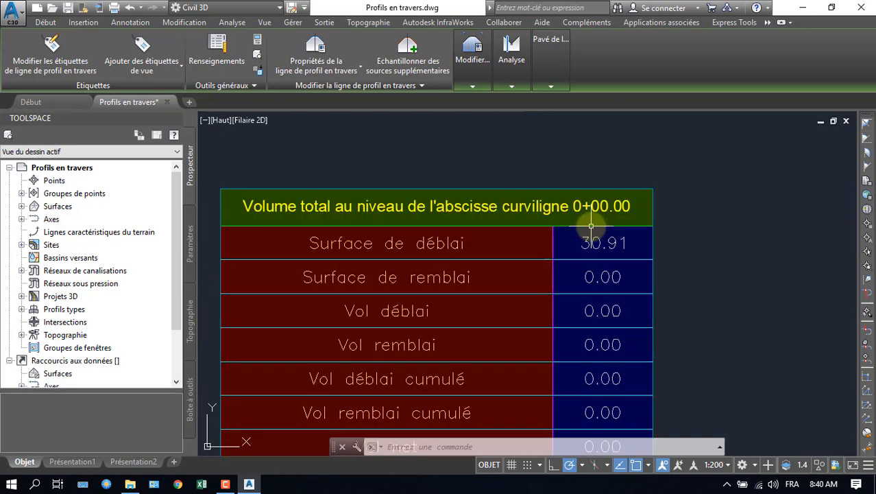
Step: Examine the material volumes and the total cut-and-fill volumes in the two tables at station 0+25.00
{"action": "scroll", "coordinate": [581, 233], "scroll_direction": "down", "scroll_amount": 10}
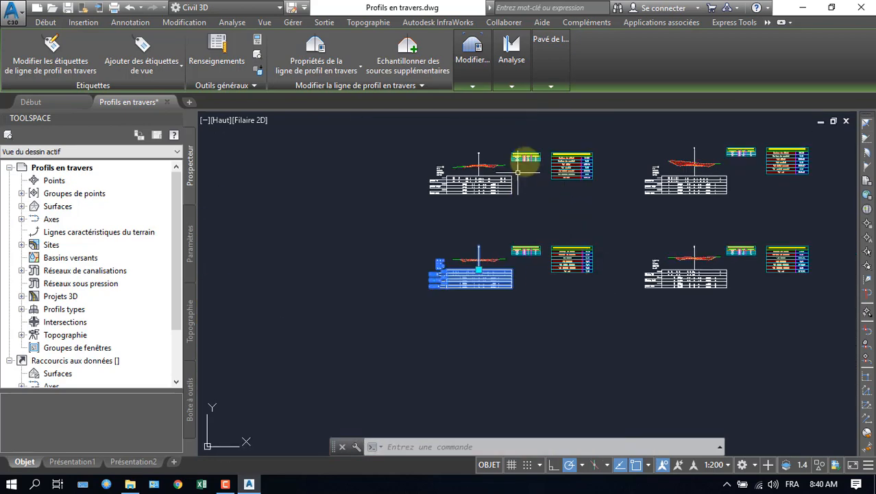
{"action": "scroll", "coordinate": [523, 165], "scroll_direction": "up", "scroll_amount": 8}
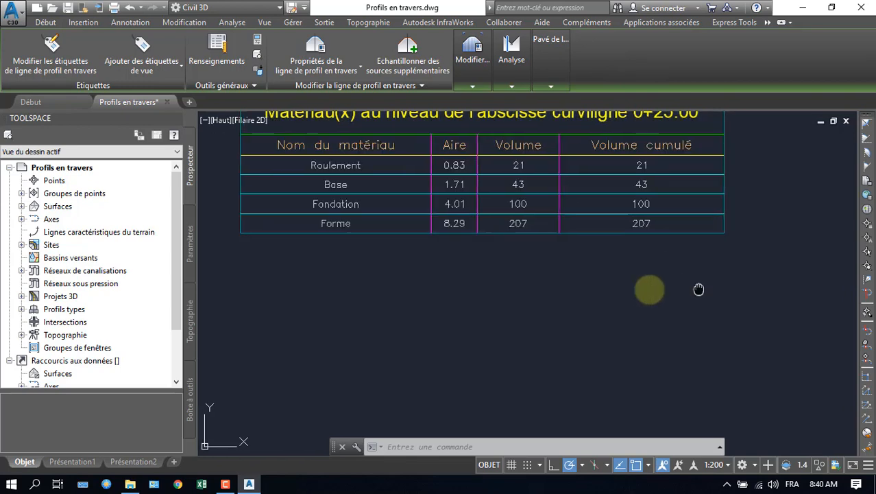
{"action": "scroll", "coordinate": [646, 289], "scroll_direction": "down", "scroll_amount": 2}
{"action": "middle_click_drag", "start_coordinate": [645, 289], "coordinate": [443, 289]}
{"action": "scroll", "coordinate": [480, 308], "scroll_direction": "down", "scroll_amount": 2}
{"action": "middle_click_drag", "start_coordinate": [696, 358], "coordinate": [538, 295]}
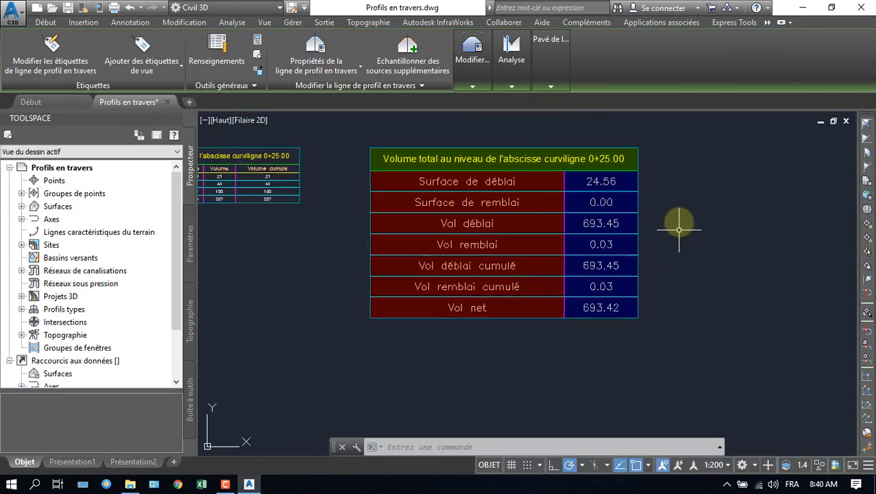
{"action": "scroll", "coordinate": [677, 204], "scroll_direction": "up", "scroll_amount": 2}
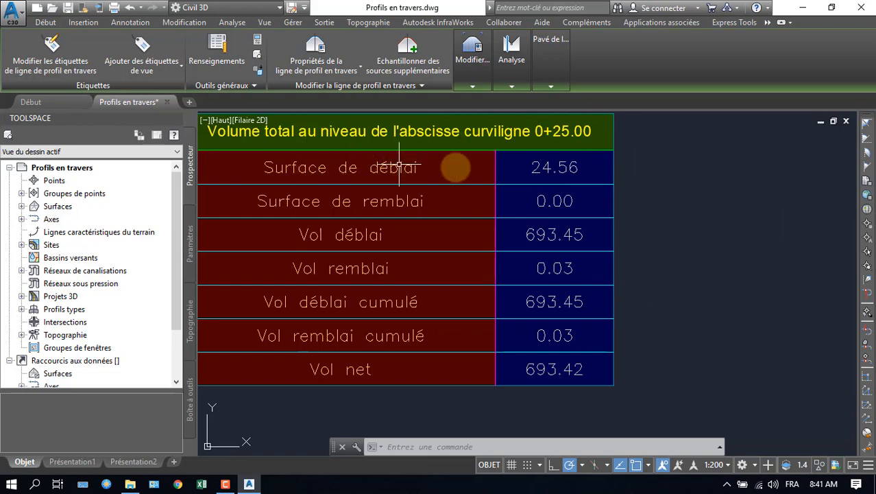
{"action": "scroll", "coordinate": [315, 322], "scroll_direction": "down", "scroll_amount": 5}
{"action": "middle_click_drag", "start_coordinate": [278, 275], "coordinate": [498, 284]}
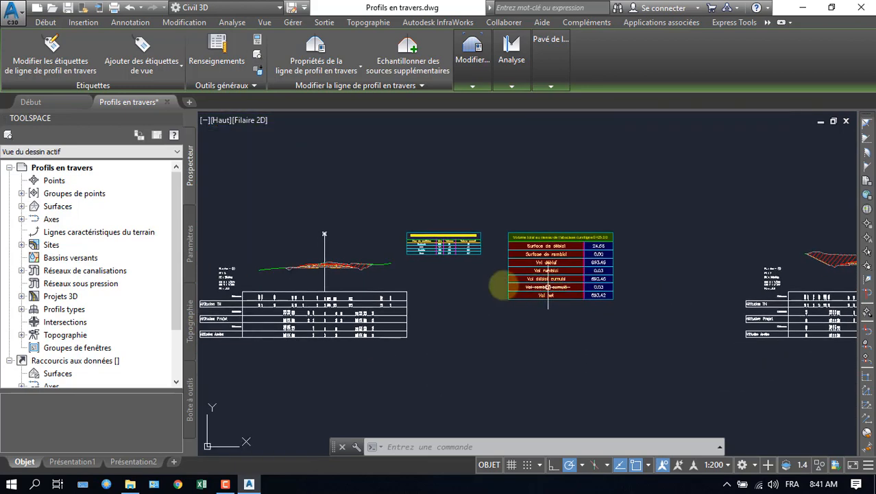
{"action": "scroll", "coordinate": [610, 272], "scroll_direction": "up", "scroll_amount": 3}
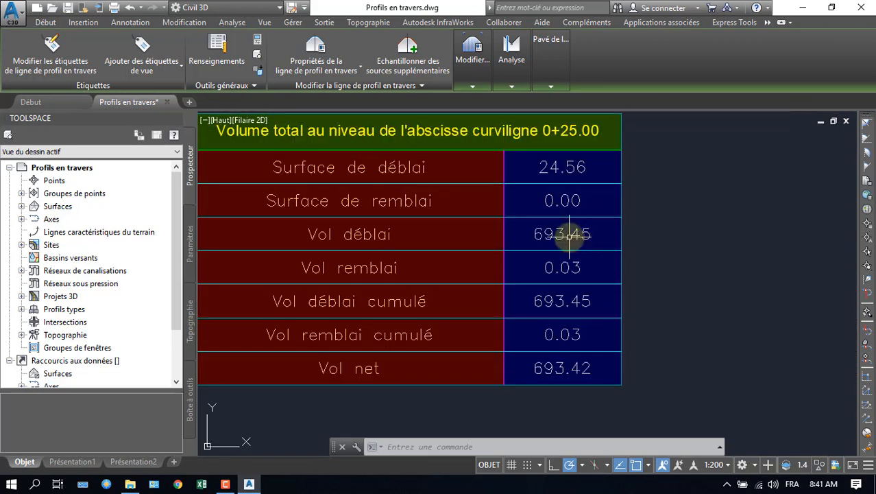
Step: Compare the cross-sections and tables at stations 0+00.00 and 0+25.00 to review the cut and fill between them
{"action": "scroll", "coordinate": [569, 234], "scroll_direction": "down", "scroll_amount": 6}
{"action": "middle_click_drag", "start_coordinate": [397, 352], "coordinate": [406, 290]}
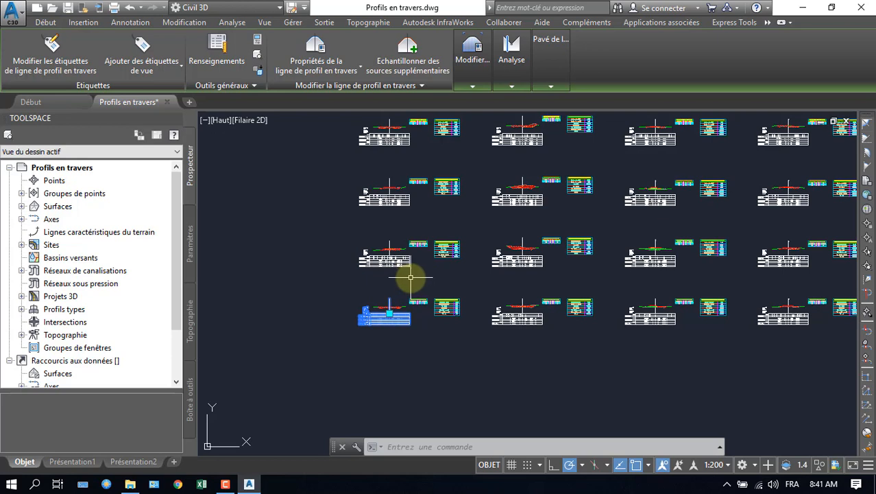
{"action": "scroll", "coordinate": [433, 241], "scroll_direction": "up", "scroll_amount": 5}
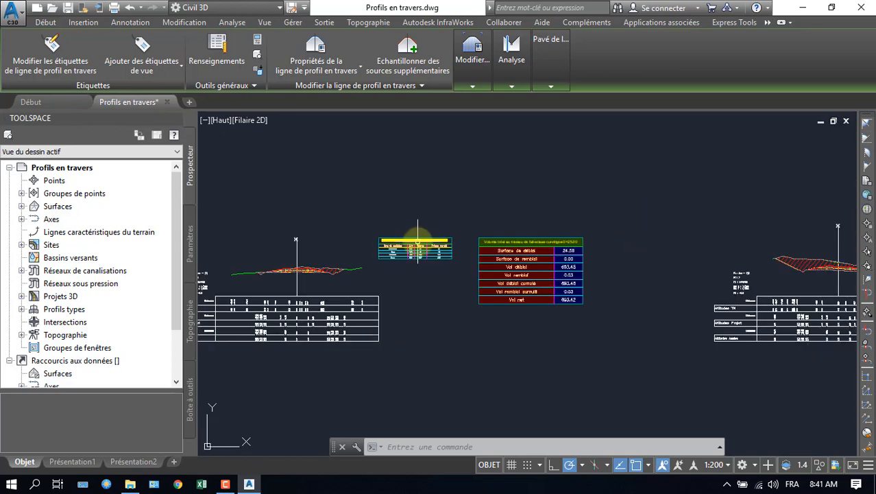
{"action": "middle_click_drag", "start_coordinate": [631, 283], "coordinate": [577, 283]}
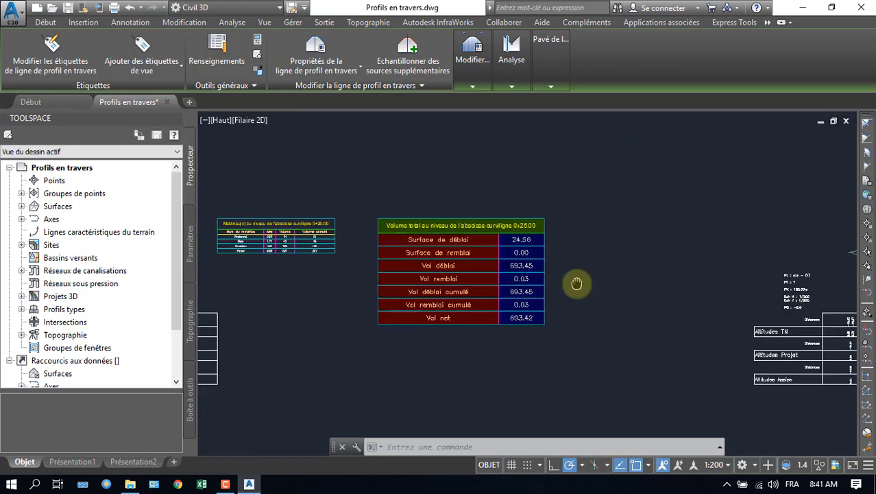
{"action": "scroll", "coordinate": [558, 293], "scroll_direction": "down", "scroll_amount": 6}
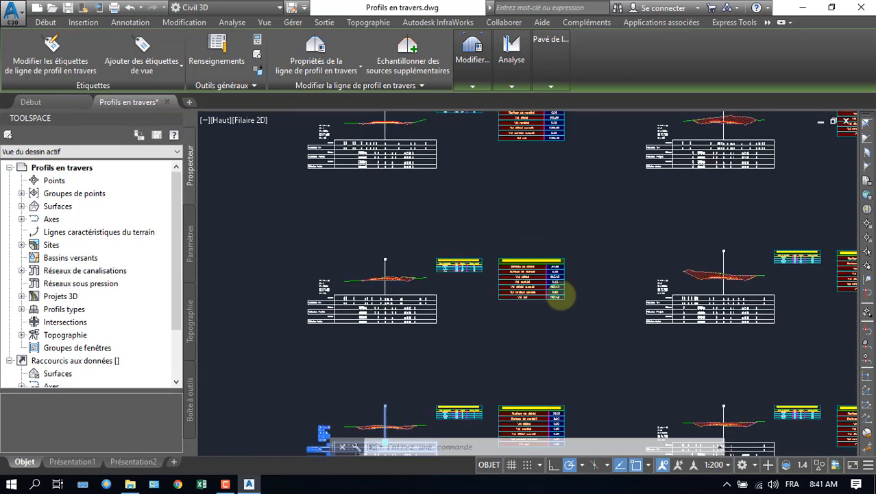
{"action": "scroll", "coordinate": [439, 336], "scroll_direction": "up", "scroll_amount": 7}
{"action": "scroll", "coordinate": [471, 288], "scroll_direction": "up", "scroll_amount": 4}
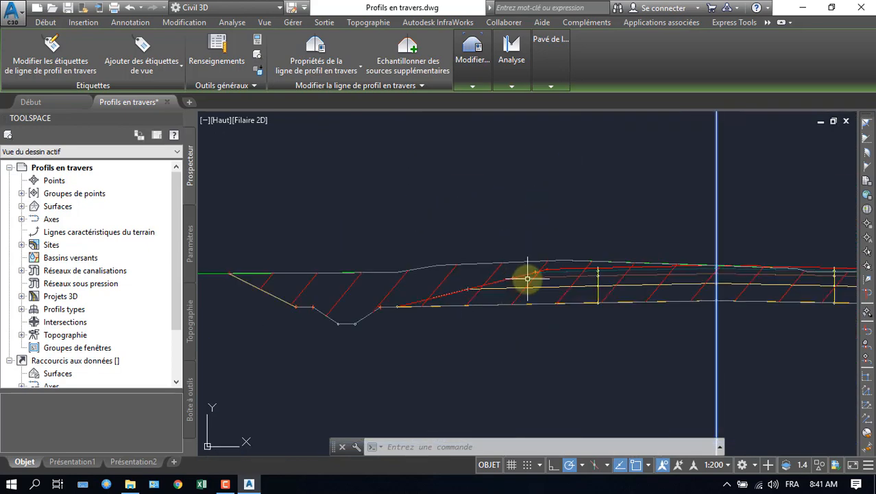
{"action": "scroll", "coordinate": [569, 133], "scroll_direction": "down", "scroll_amount": 5}
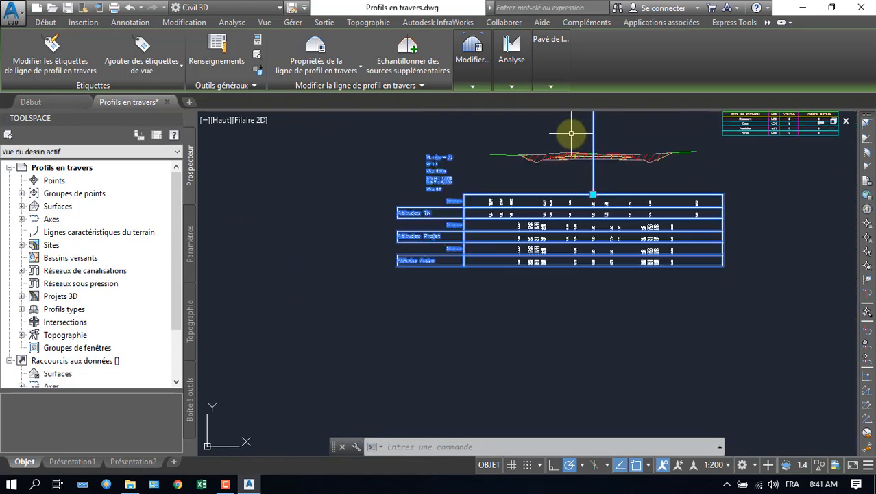
{"action": "scroll", "coordinate": [425, 189], "scroll_direction": "down", "scroll_amount": 2}
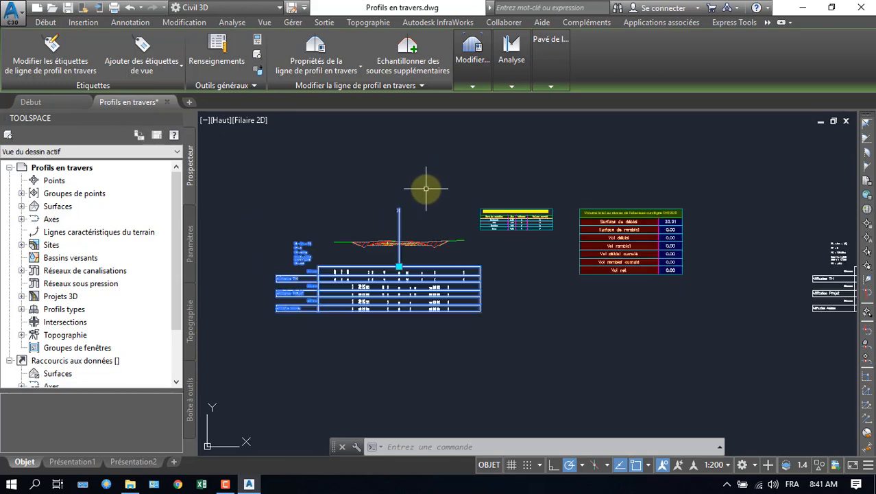
{"action": "middle_click_drag", "start_coordinate": [449, 166], "coordinate": [413, 346]}
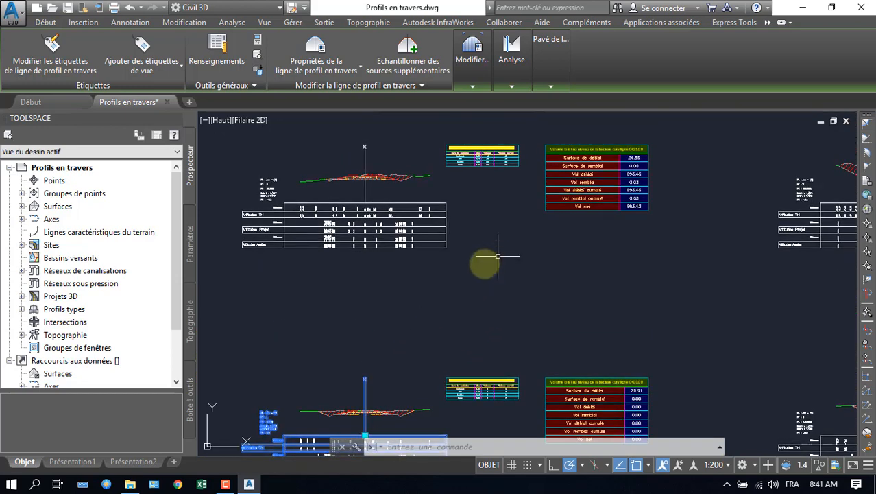
{"action": "scroll", "coordinate": [593, 172], "scroll_direction": "up", "scroll_amount": 5}
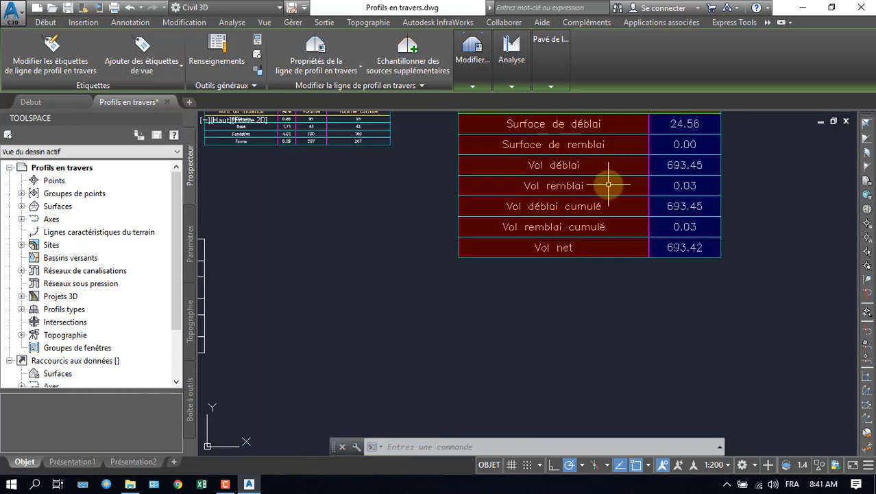
{"action": "middle_click_drag", "start_coordinate": [613, 181], "coordinate": [373, 291]}
Step: Examine the cumulative material volumes and the cumulative and net cut-and-fill volumes at the last station, 5+41.23
{"action": "scroll", "coordinate": [384, 291], "scroll_direction": "down", "scroll_amount": 10}
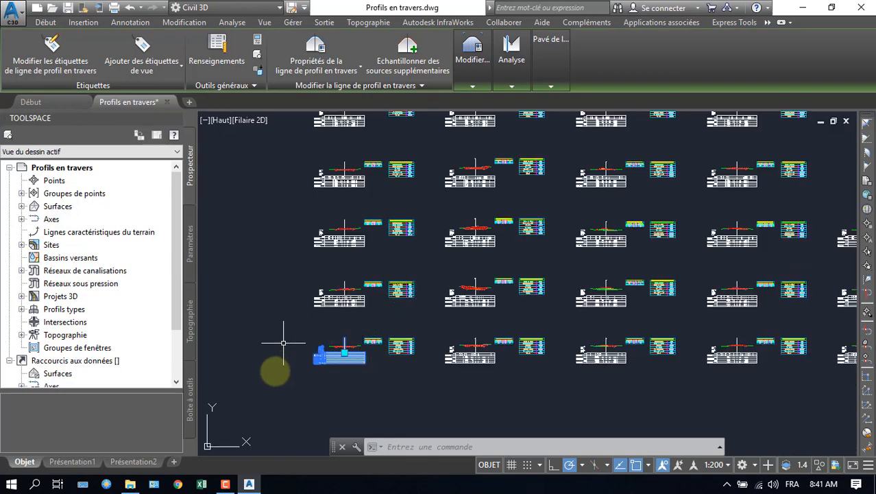
{"action": "scroll", "coordinate": [700, 285], "scroll_direction": "up", "scroll_amount": 5}
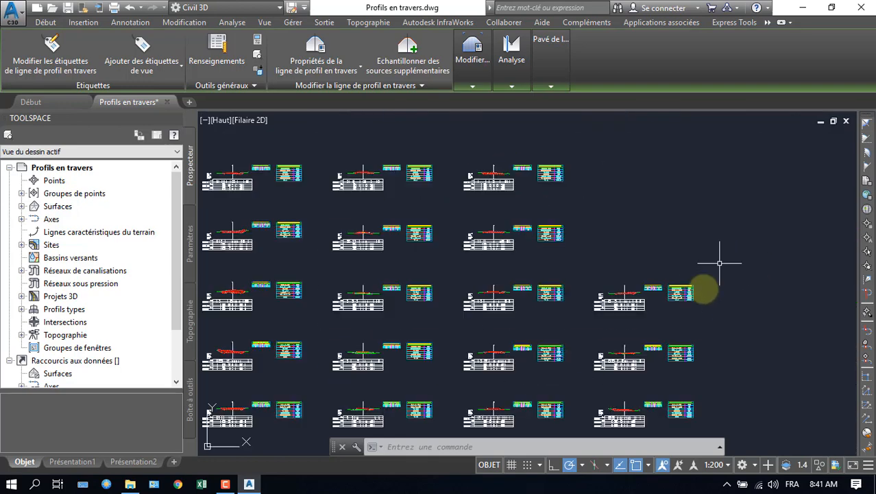
{"action": "scroll", "coordinate": [690, 297], "scroll_direction": "up", "scroll_amount": 3}
{"action": "scroll", "coordinate": [470, 229], "scroll_direction": "up", "scroll_amount": 5}
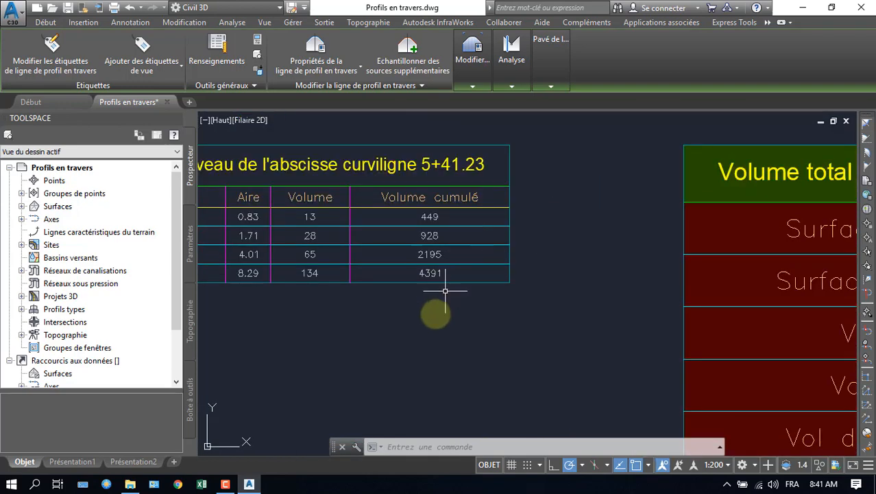
{"action": "middle_click_drag", "start_coordinate": [445, 291], "coordinate": [536, 304]}
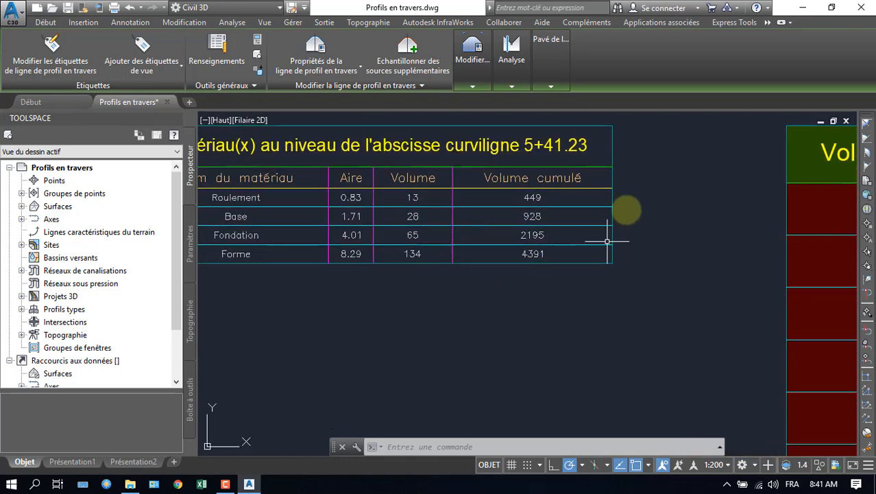
{"action": "scroll", "coordinate": [521, 202], "scroll_direction": "down", "scroll_amount": 6}
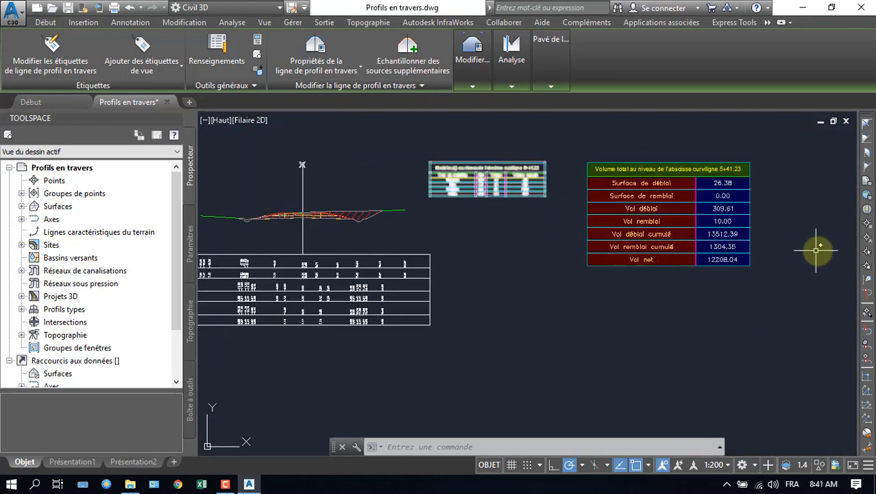
{"action": "middle_click_drag", "start_coordinate": [808, 251], "coordinate": [625, 258]}
{"action": "scroll", "coordinate": [571, 254], "scroll_direction": "up", "scroll_amount": 2}
{"action": "scroll", "coordinate": [360, 247], "scroll_direction": "up", "scroll_amount": 3}
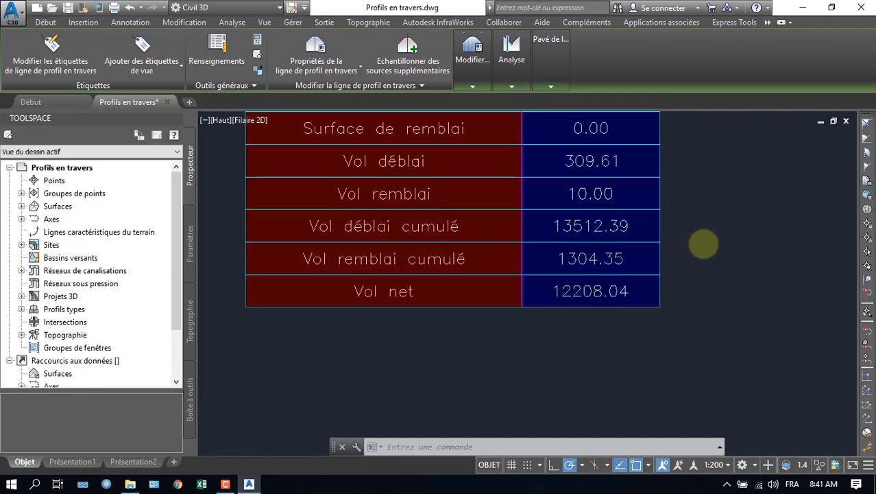
Step: Clear the section view selection and examine the whole drawing with the site plan, longitudinal profile and full group of cross-sections together
{"action": "scroll", "coordinate": [705, 244], "scroll_direction": "down", "scroll_amount": 10}
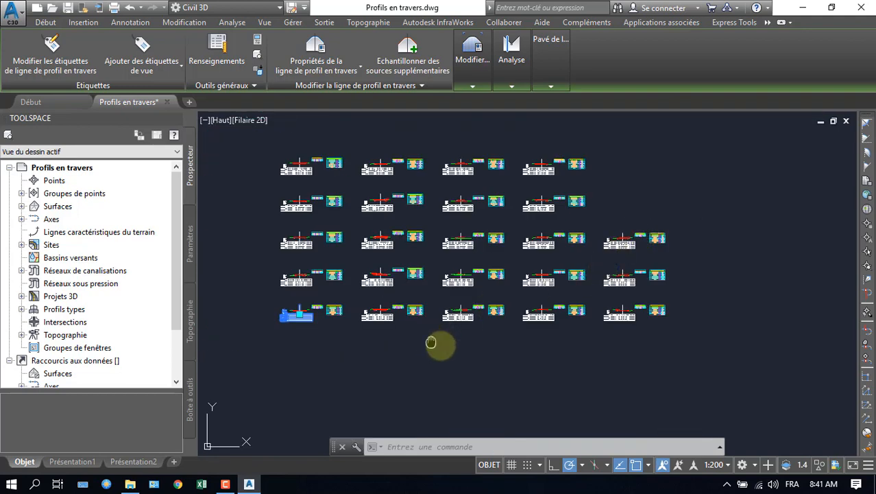
{"action": "middle_click_drag", "start_coordinate": [431, 341], "coordinate": [456, 353]}
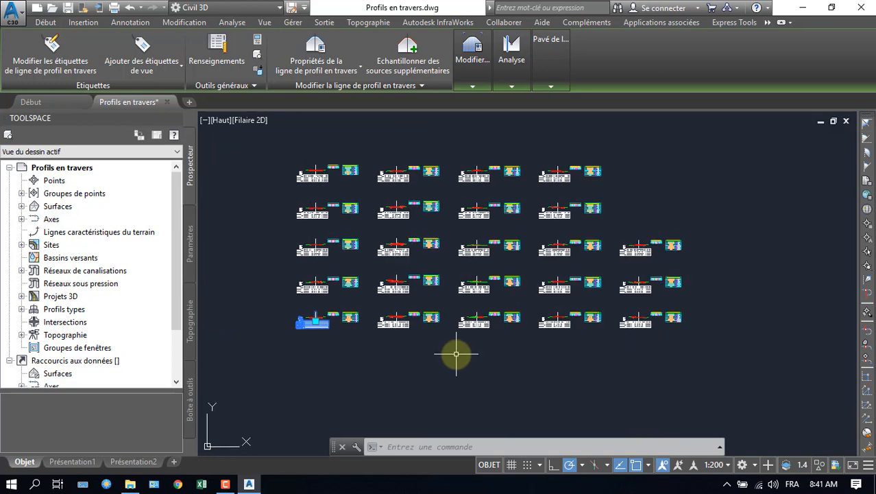
{"action": "key", "text": "Escape"}
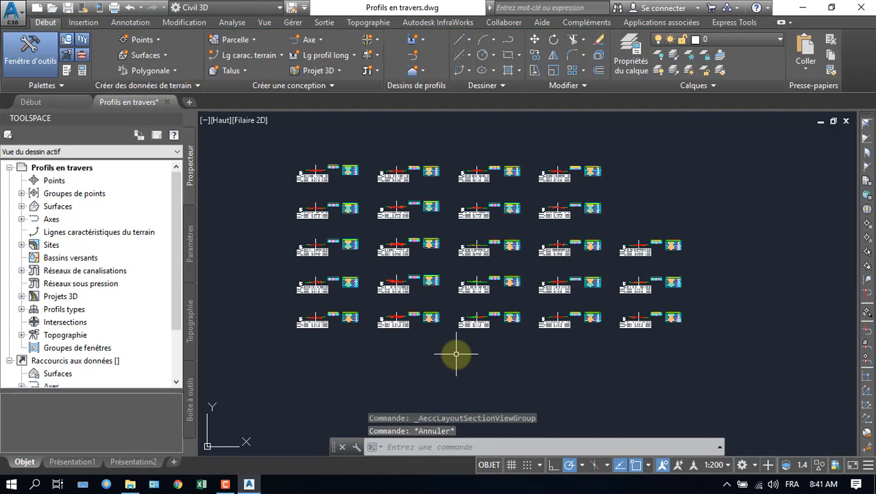
{"action": "scroll", "coordinate": [456, 353], "scroll_direction": "down", "scroll_amount": 8}
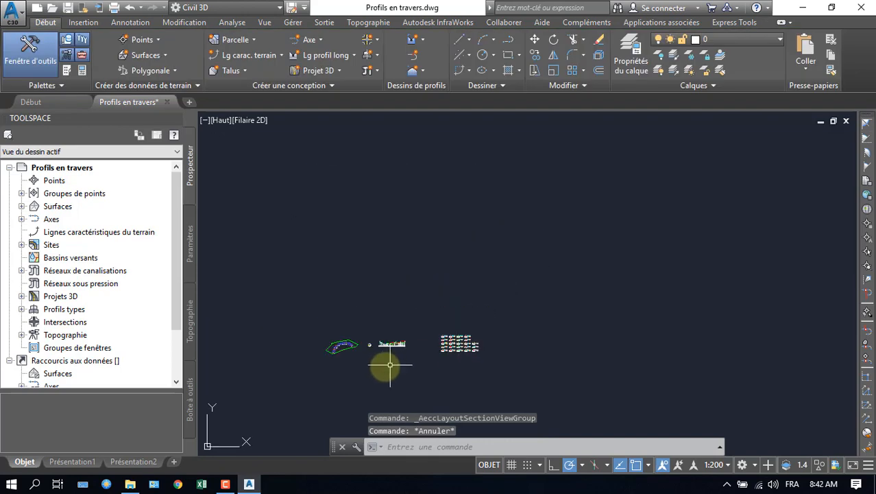
{"action": "scroll", "coordinate": [459, 343], "scroll_direction": "up", "scroll_amount": 3}
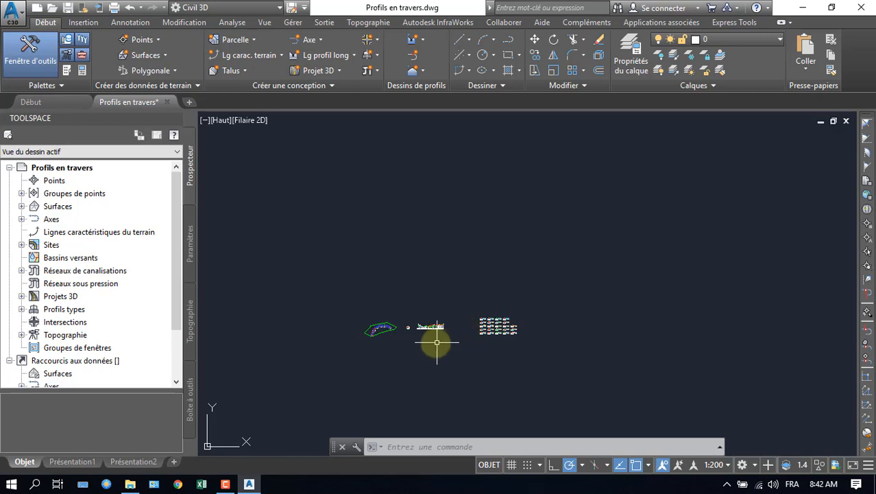
{"action": "middle_click_drag", "start_coordinate": [434, 337], "coordinate": [475, 294]}
{"action": "scroll", "coordinate": [417, 284], "scroll_direction": "up", "scroll_amount": 3}
{"action": "middle_click_drag", "start_coordinate": [422, 307], "coordinate": [454, 298]}
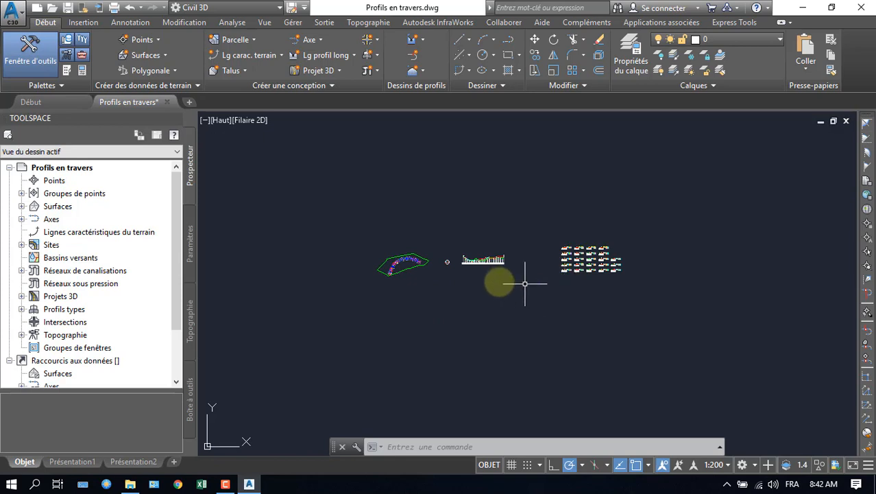
{"action": "scroll", "coordinate": [463, 312], "scroll_direction": "up", "scroll_amount": 2}
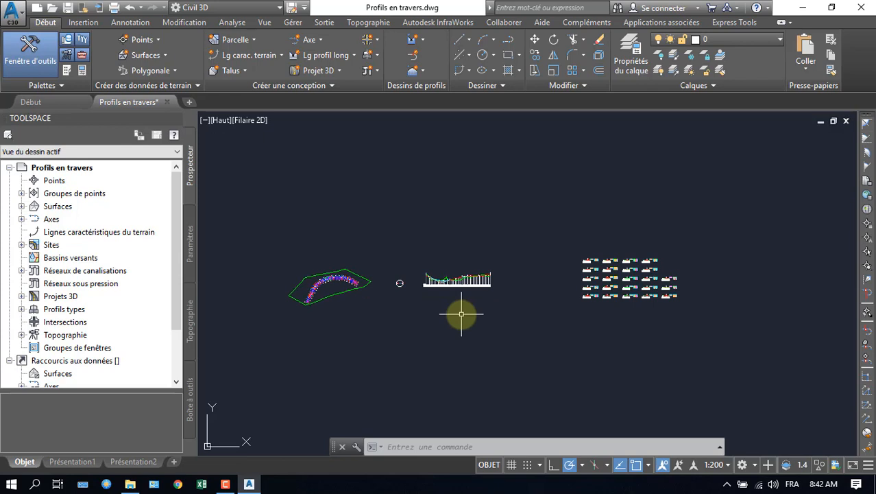